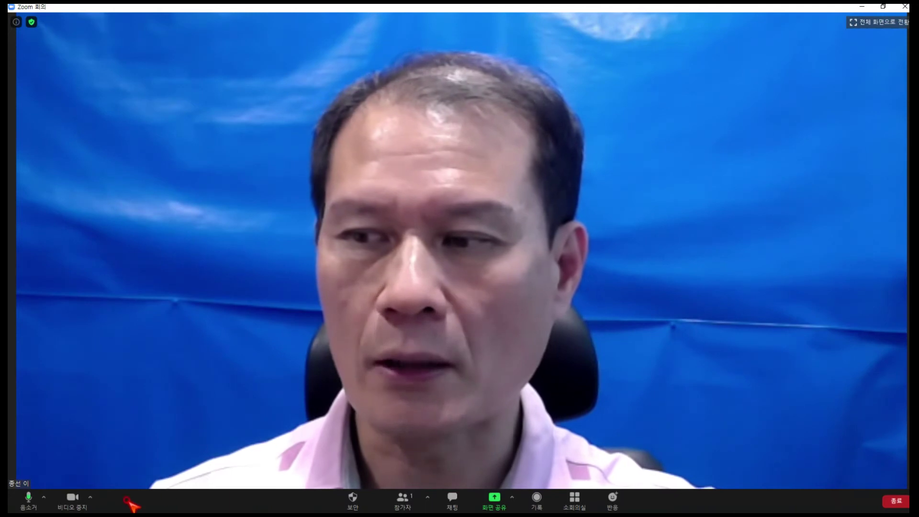
Turn the camera off, mute and unmute the microphone, and switch the video on and off once more.
left_click(71, 500)
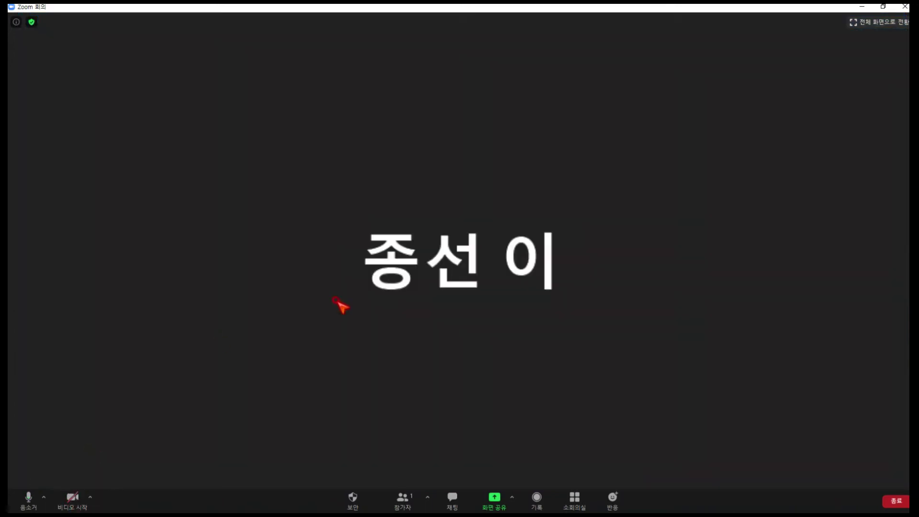
left_click(31, 502)
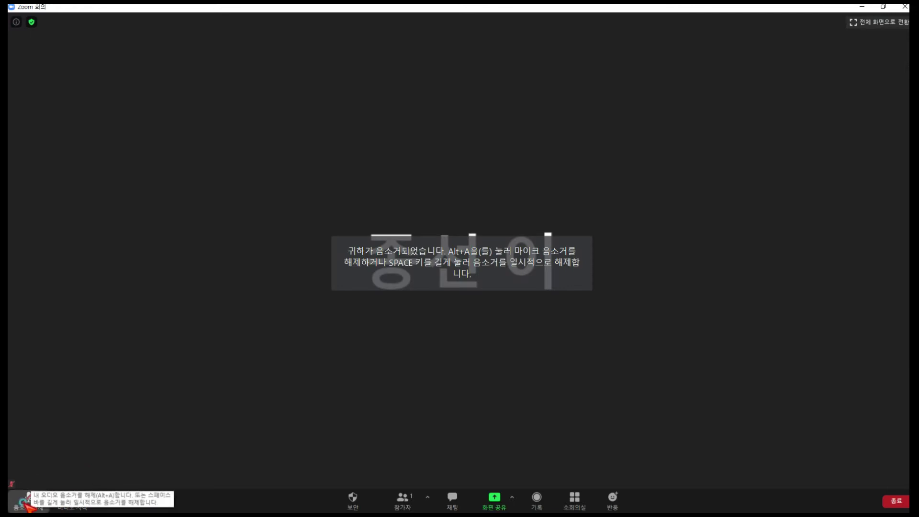
left_click(26, 501)
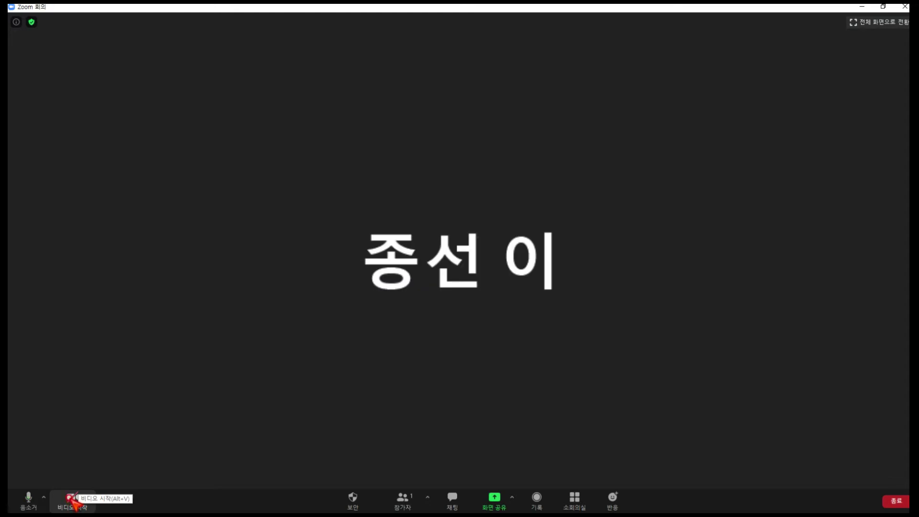
left_click(71, 499)
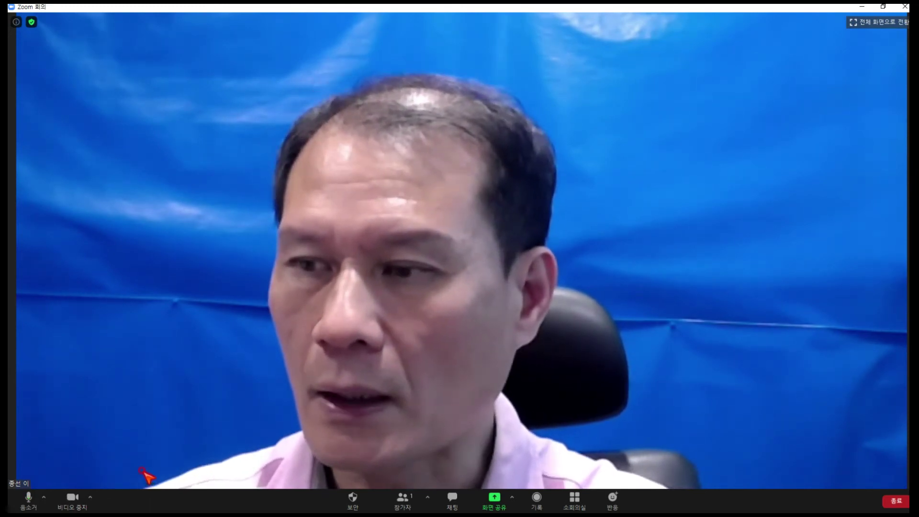
left_click(72, 499)
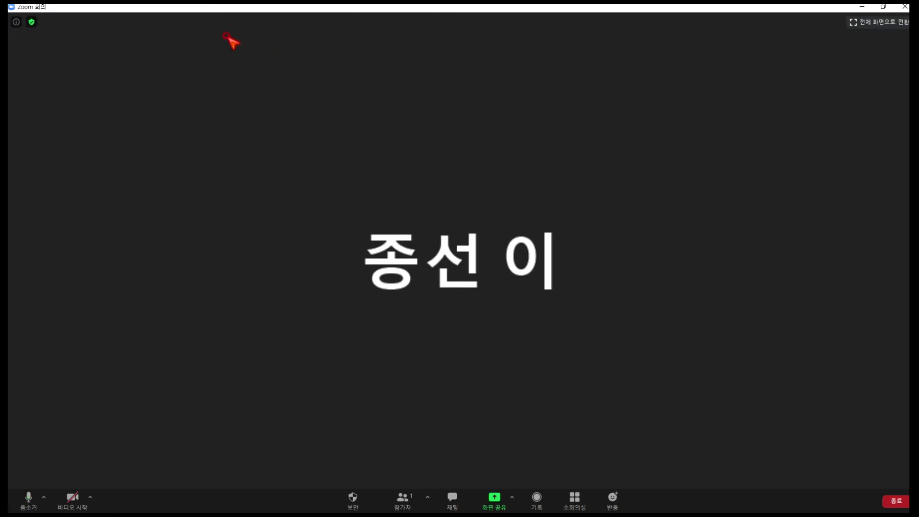
Open the meeting information, copy the invitation URL, and close the information card.
left_click(17, 22)
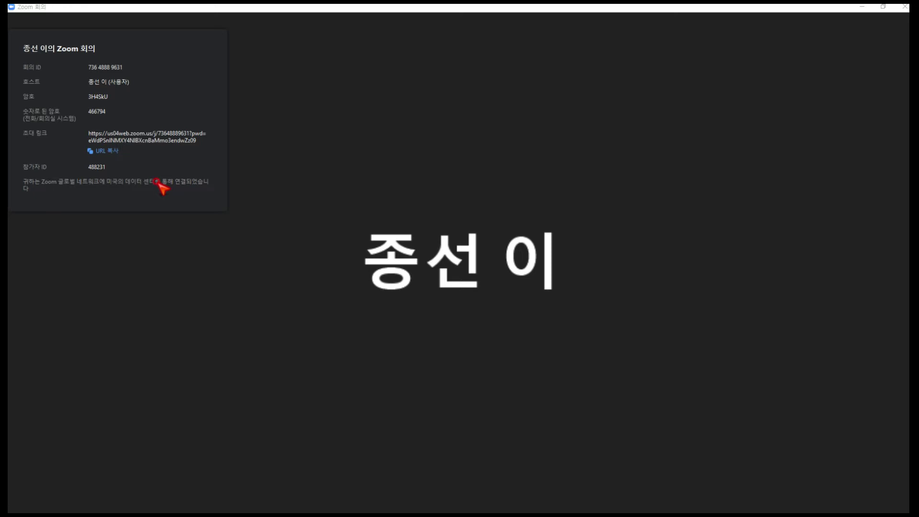
left_click(102, 152)
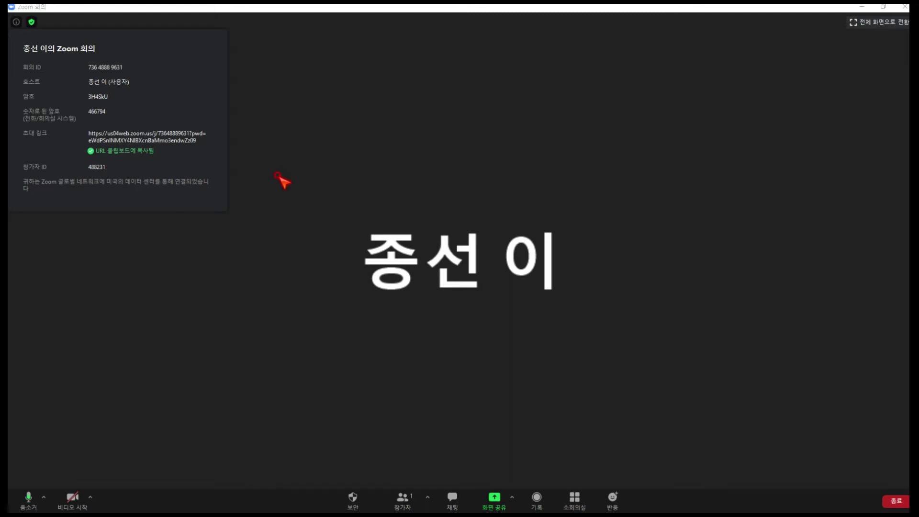
left_click(16, 23)
left_click(16, 23)
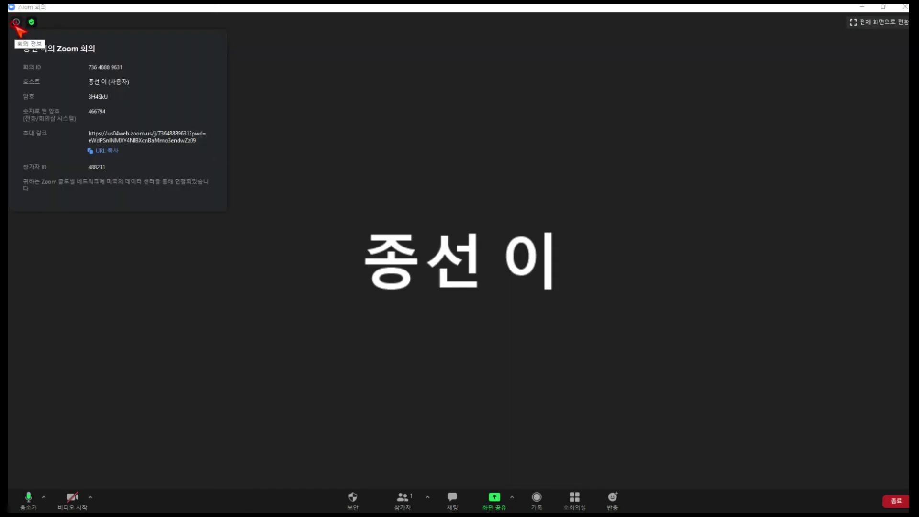
left_click(282, 159)
left_click(154, 398)
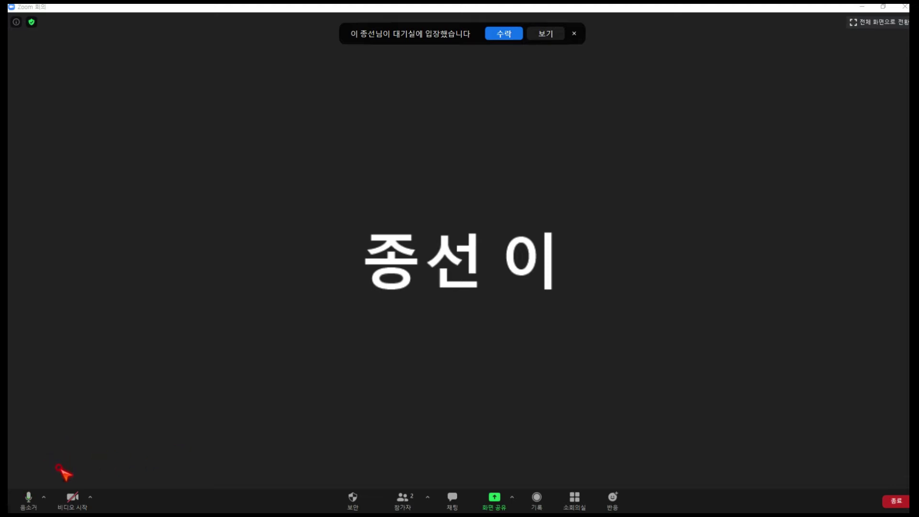
Switch the microphone to Logitech Webcam C930e and back to USB Audio Device.
left_click(43, 498)
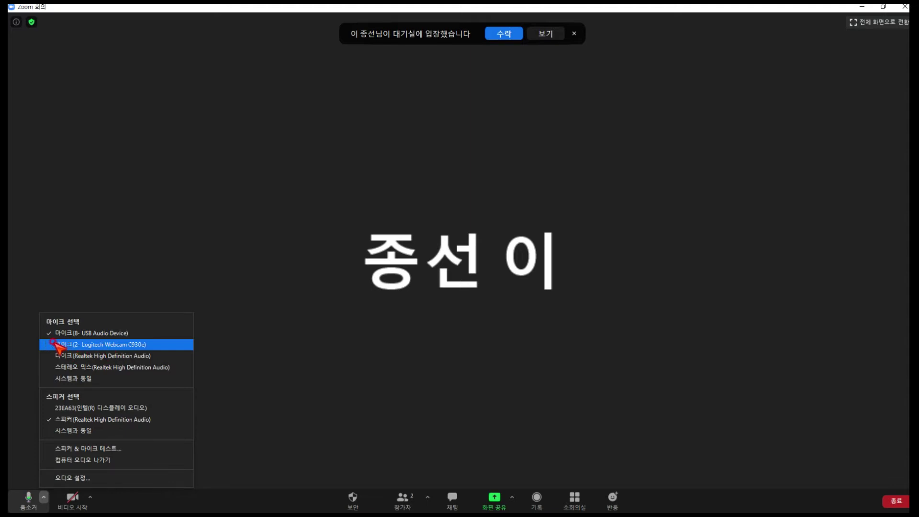
left_click(69, 345)
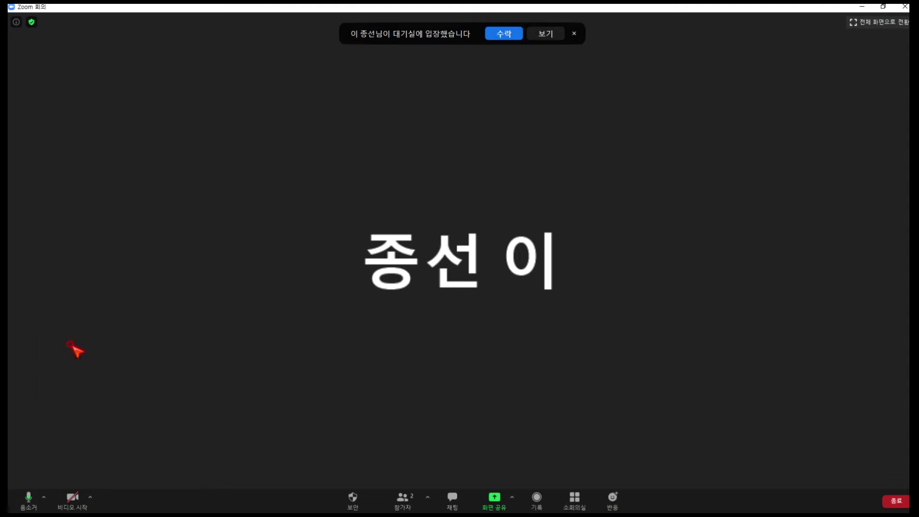
left_click(44, 497)
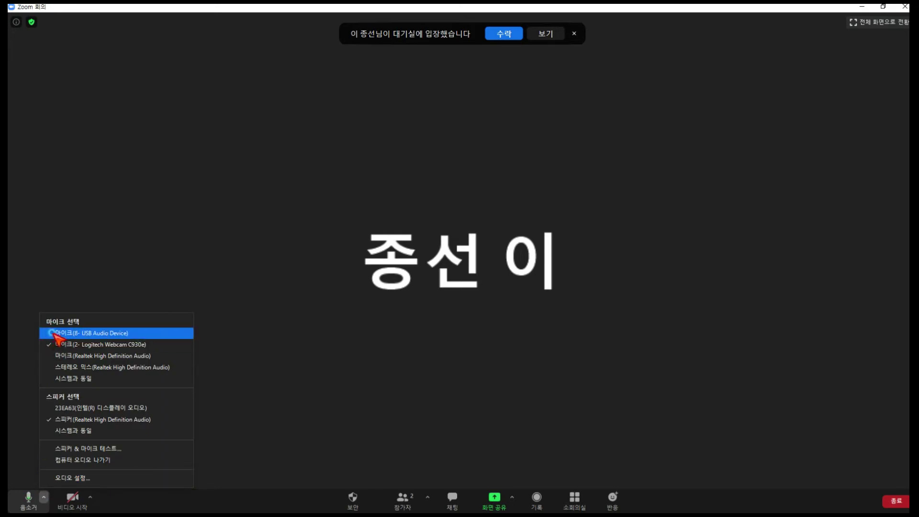
left_click(53, 333)
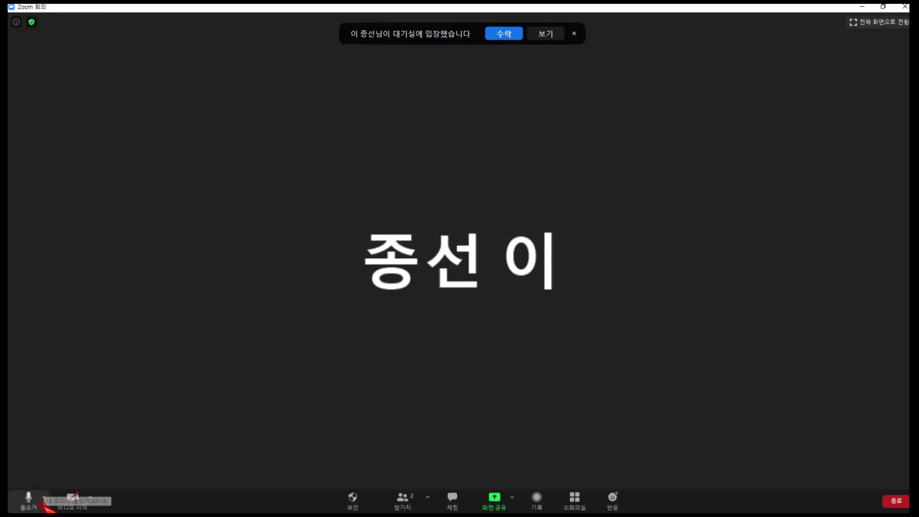
Set the speaker to 시스템과 동일 (same as system) and run the speaker test in the audio settings.
left_click(43, 498)
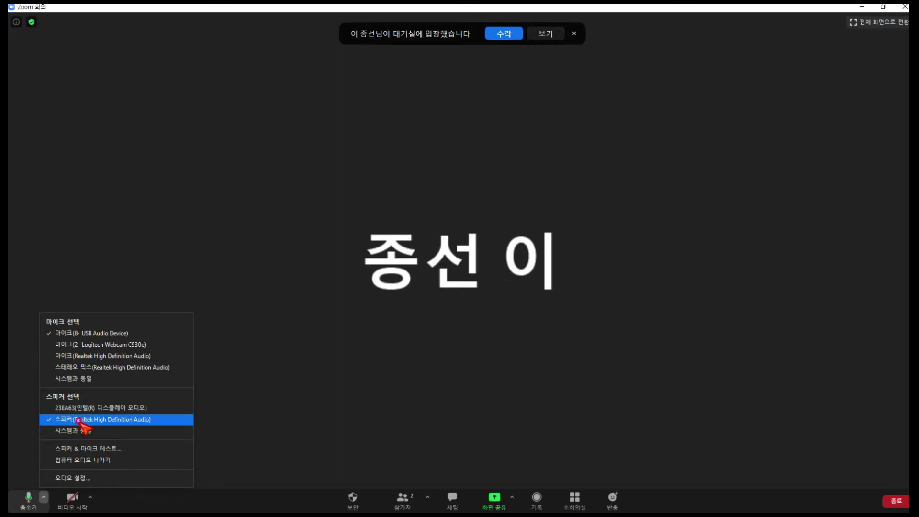
left_click(58, 431)
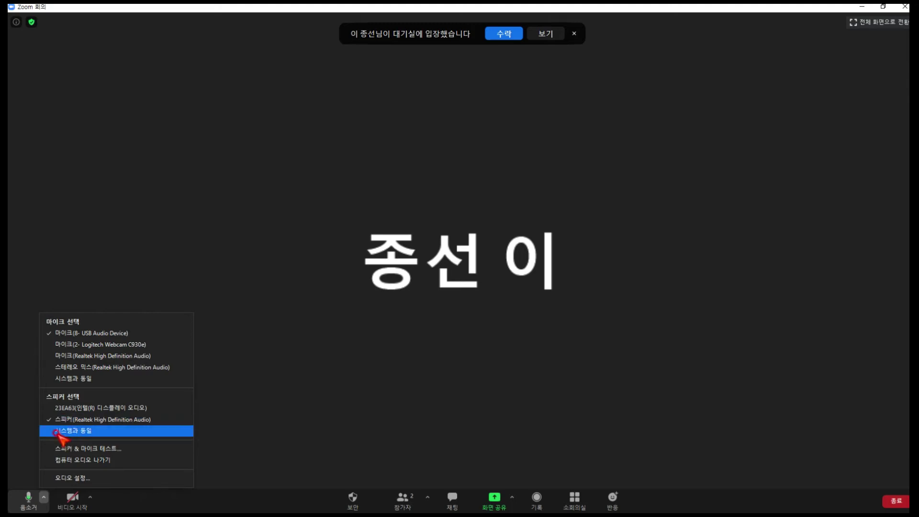
left_click(44, 496)
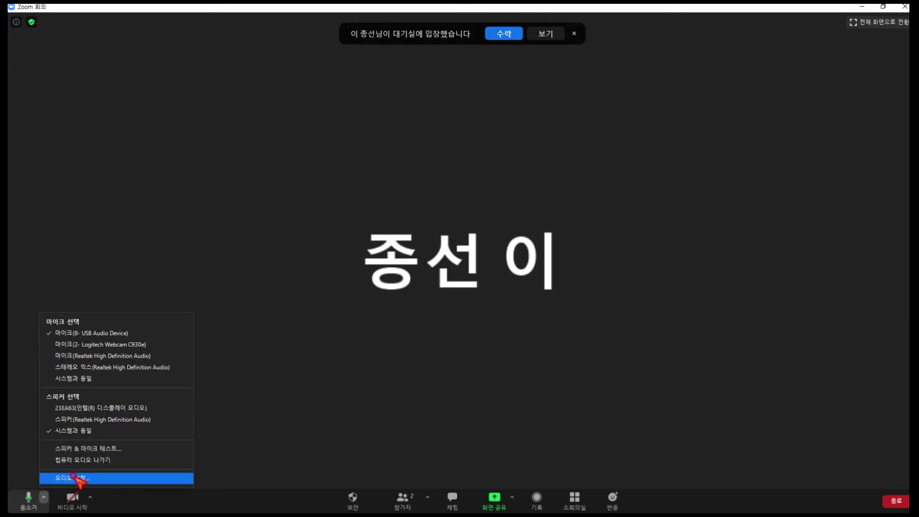
left_click(73, 476)
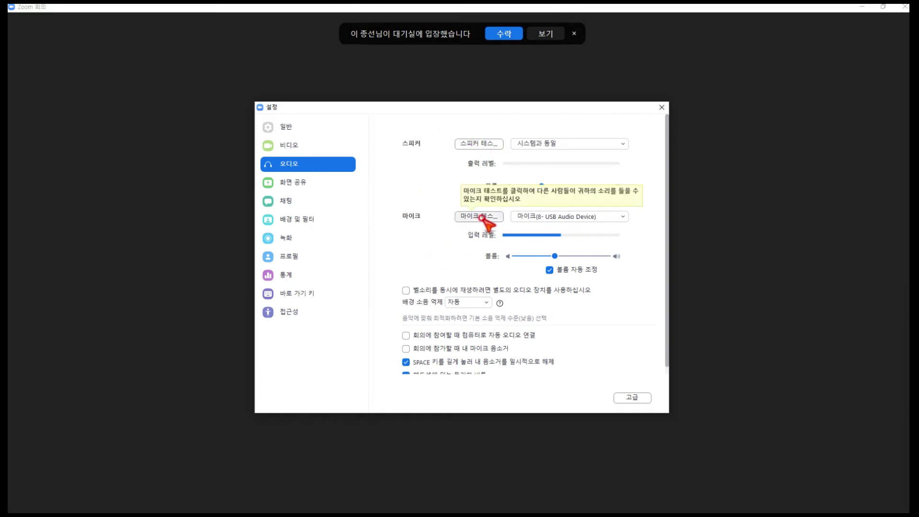
left_click(477, 143)
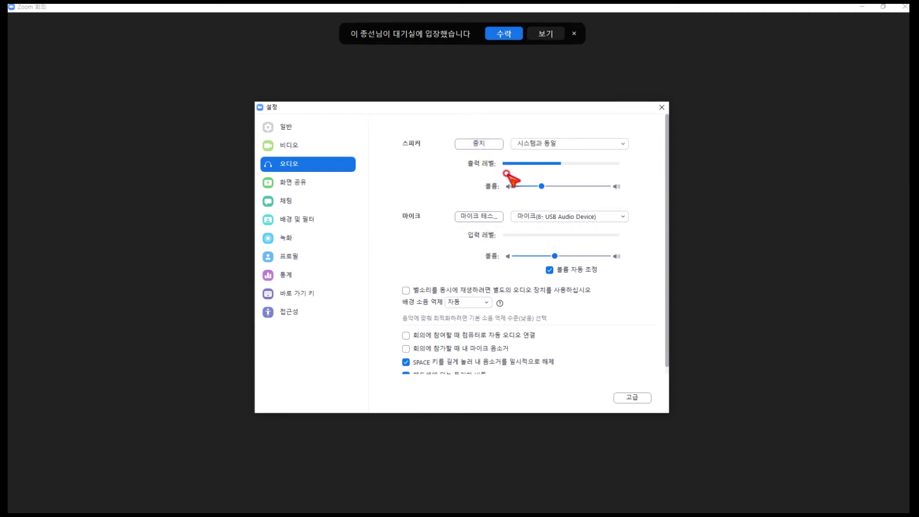
left_click(471, 145)
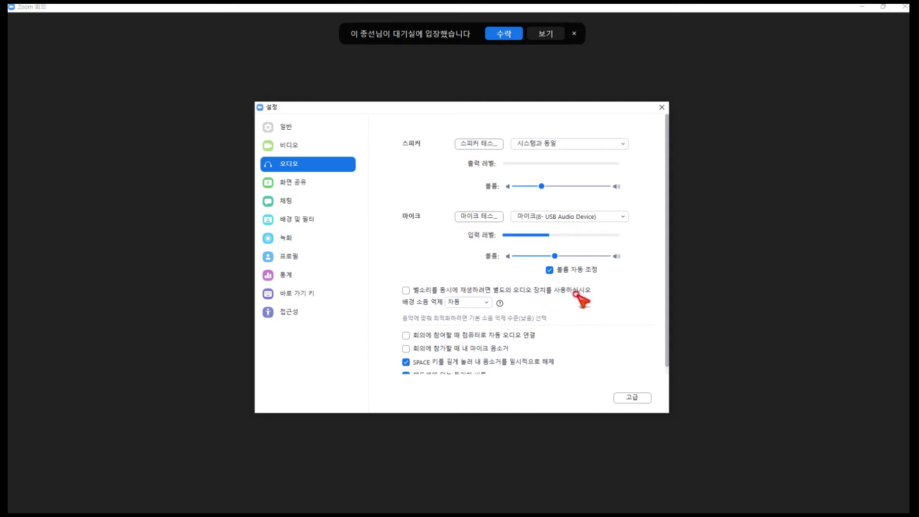
scroll(580, 299, "down", 1)
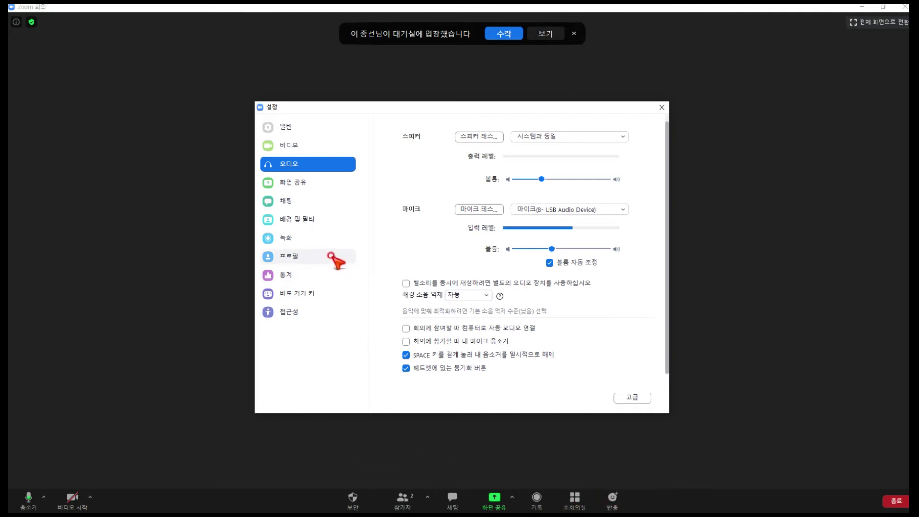
Open the video settings and check the original and 16:9 widescreen camera ratio options, keeping 16:9.
left_click(89, 498)
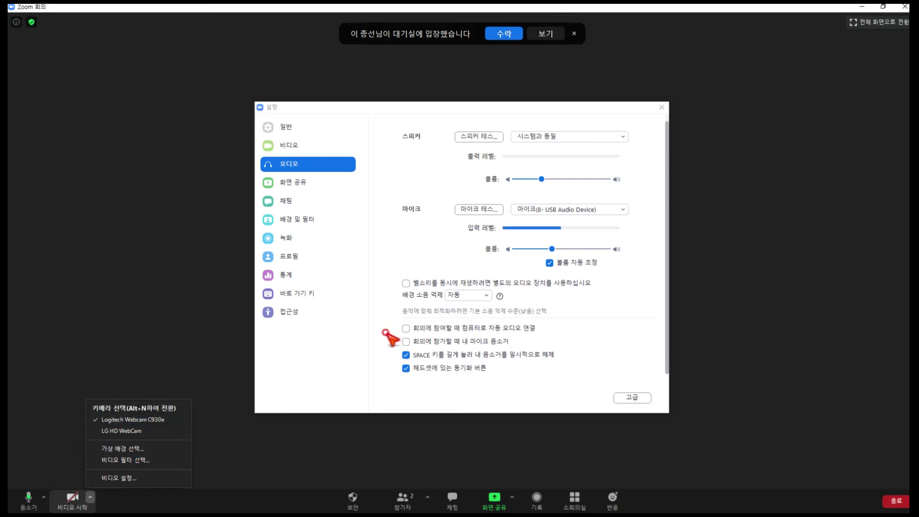
left_click(289, 149)
left_click(292, 147)
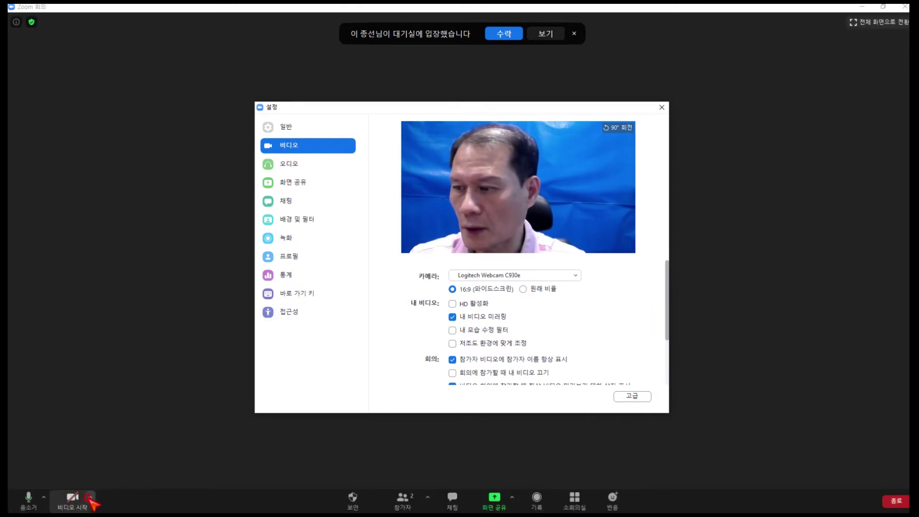
left_click(88, 497)
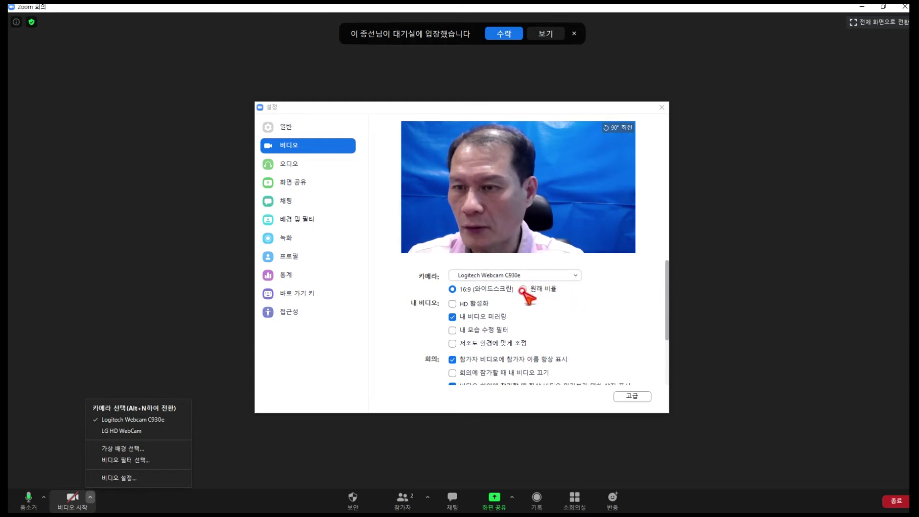
left_click(523, 289)
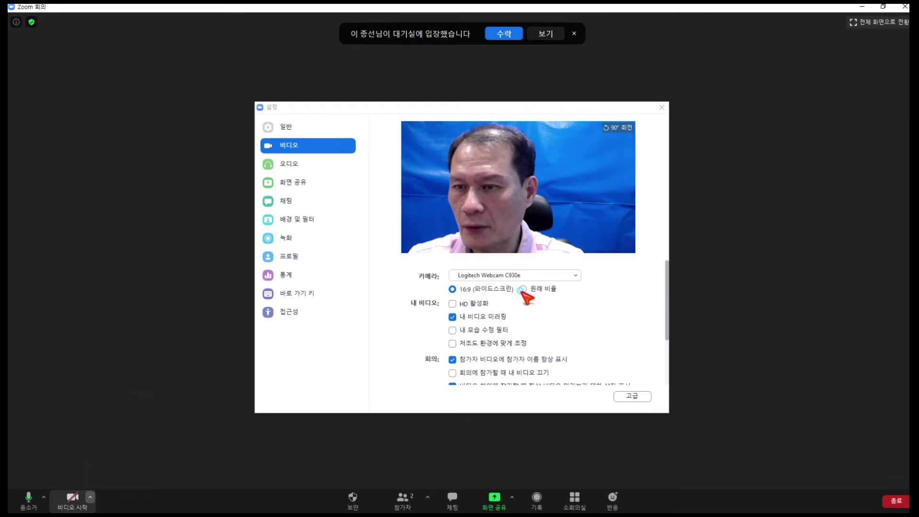
left_click(473, 290)
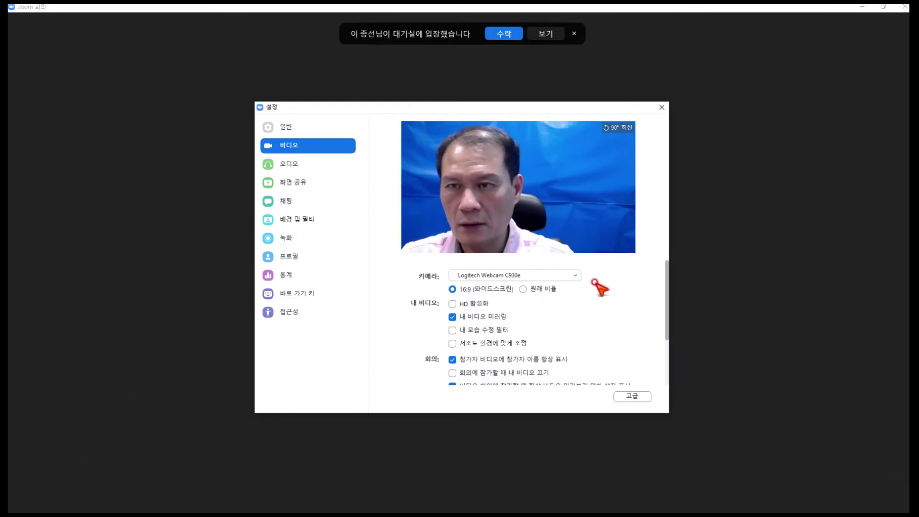
Examine the remaining video and meeting options in the video settings and the camera choices of the meeting.
scroll(608, 301, "down", 1)
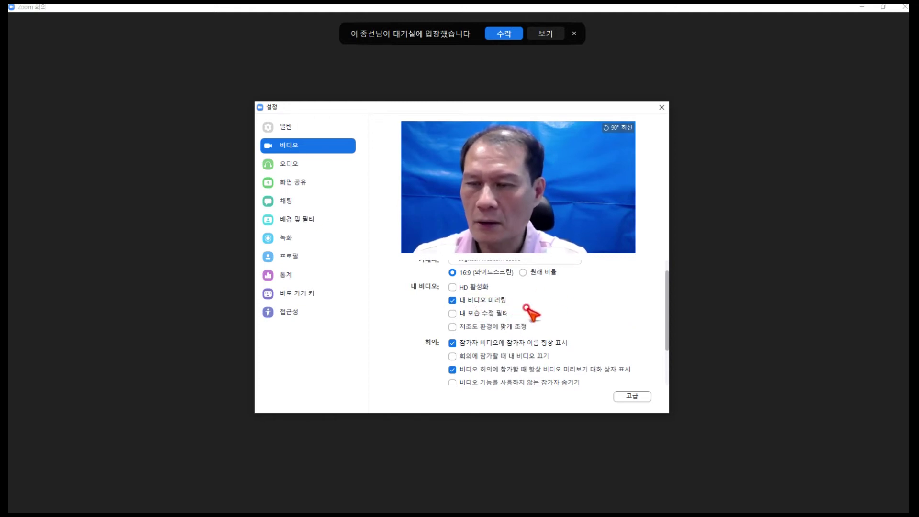
scroll(603, 303, "down", 1)
scroll(607, 308, "down", 2)
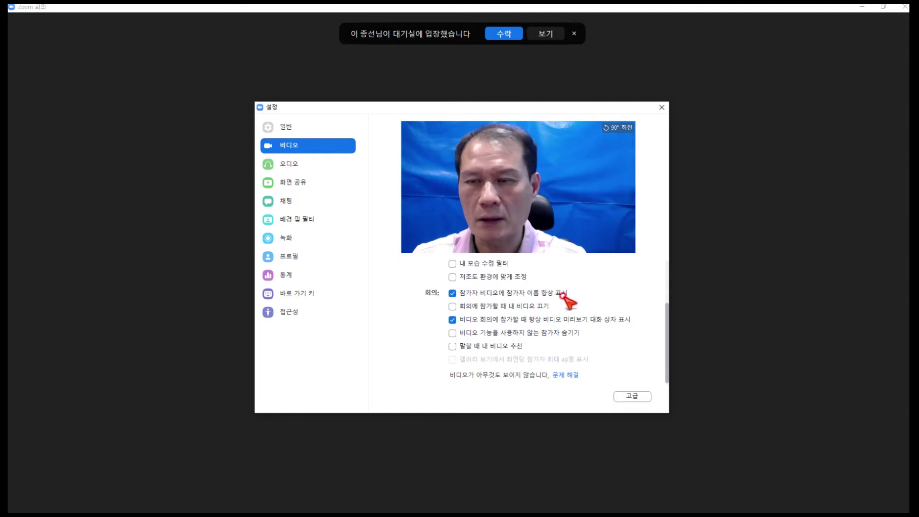
scroll(529, 315, "down", 1)
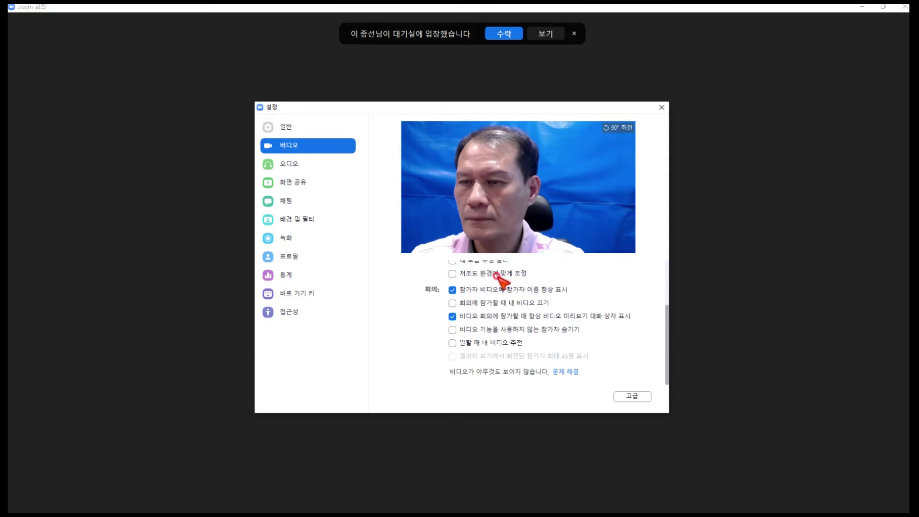
mouse_move(114, 508)
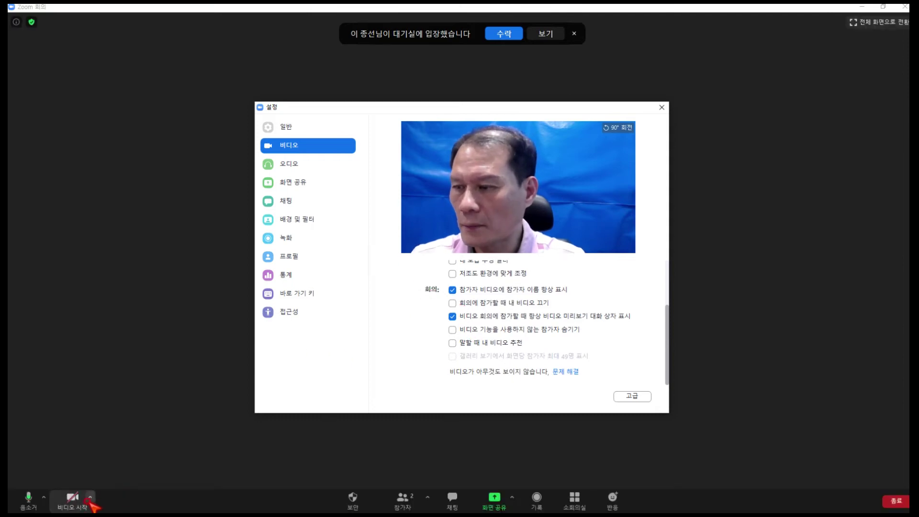
left_click(90, 498)
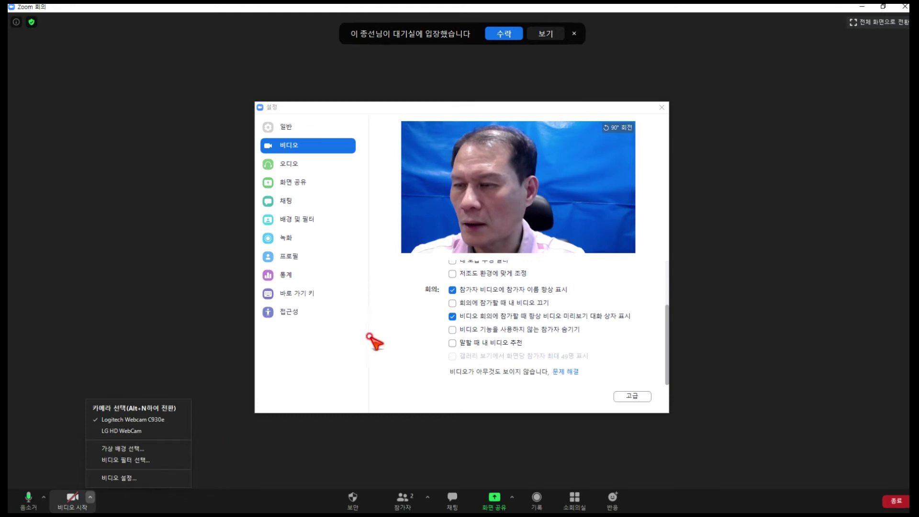
left_click(321, 343)
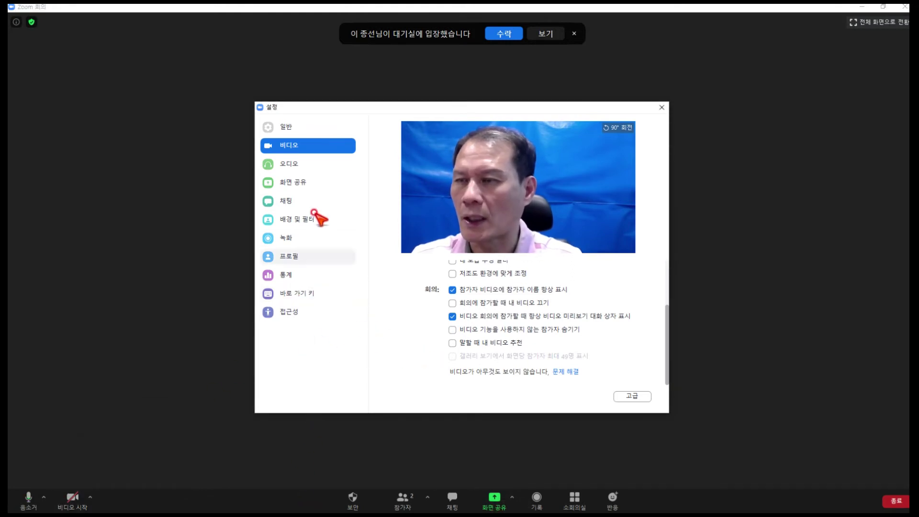
Enable dual monitors and automatic full screen when starting or joining a meeting in the general settings.
left_click(289, 164)
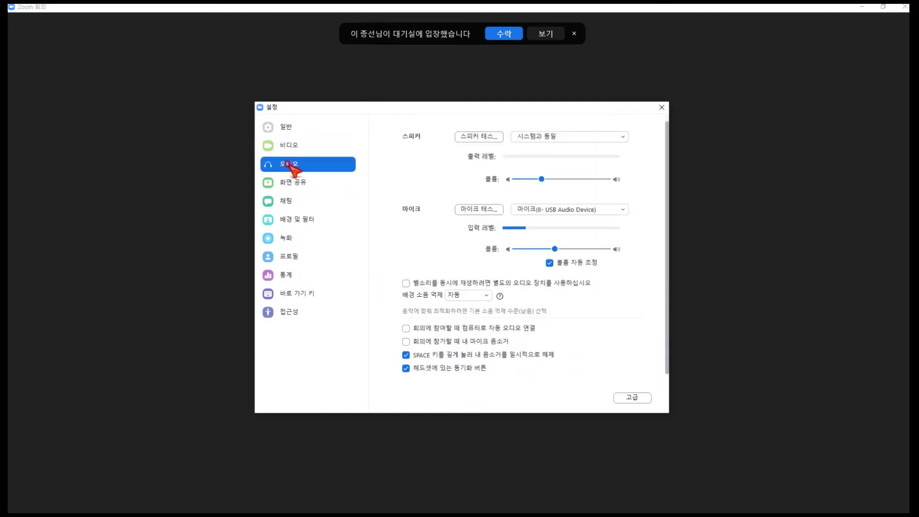
left_click(288, 129)
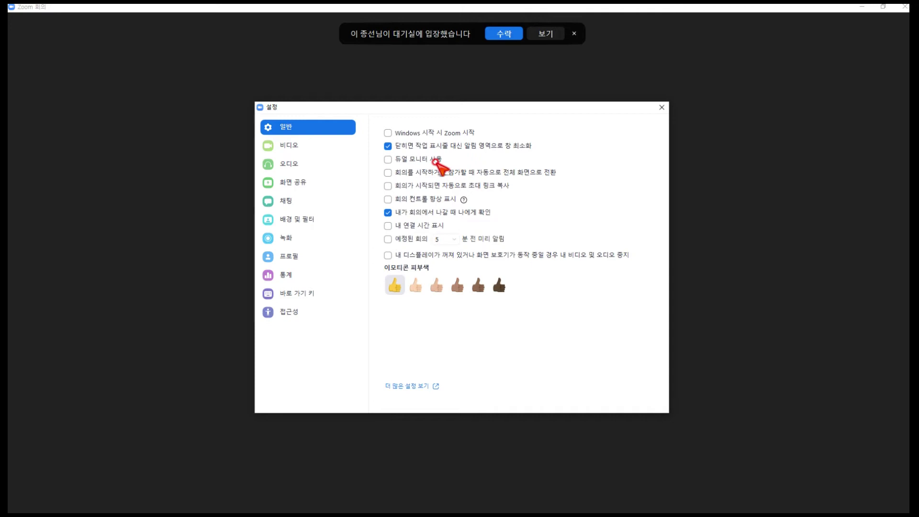
left_click(396, 162)
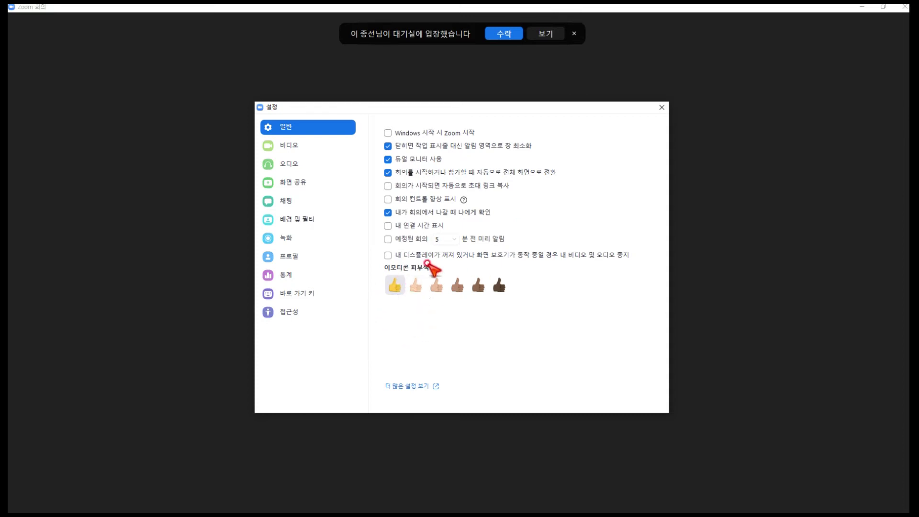
Try the darkest emoji skin tone and set it to the third, medium-light tone.
left_click(436, 286)
left_click(499, 286)
left_click(436, 286)
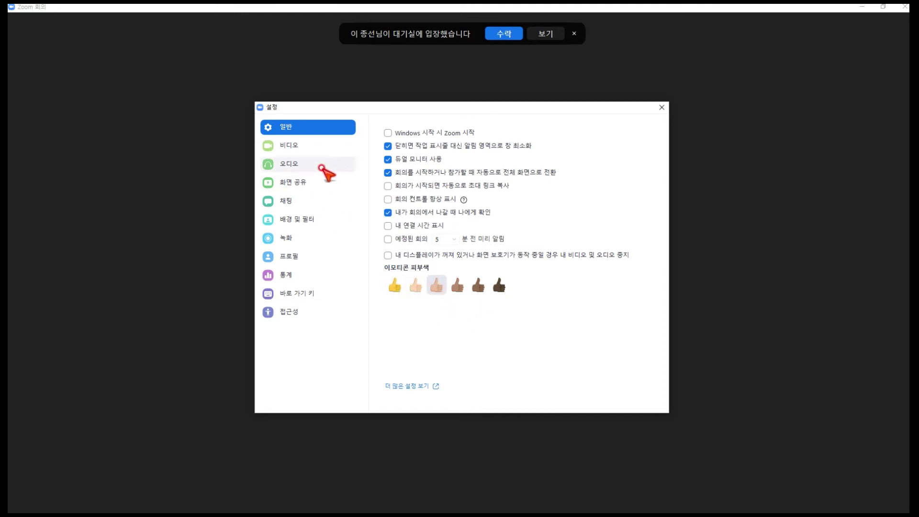
Examine the video, audio, screen sharing and chat settings, including the chat notification options.
left_click(282, 145)
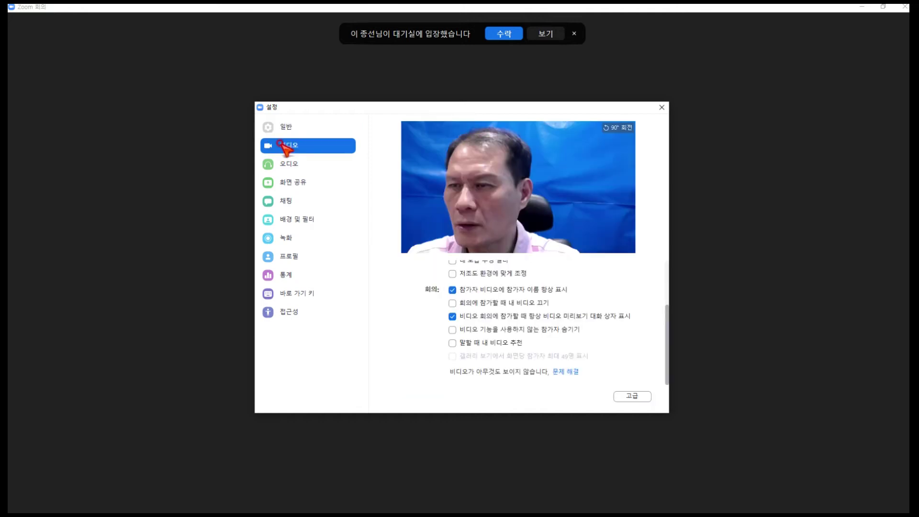
left_click(289, 165)
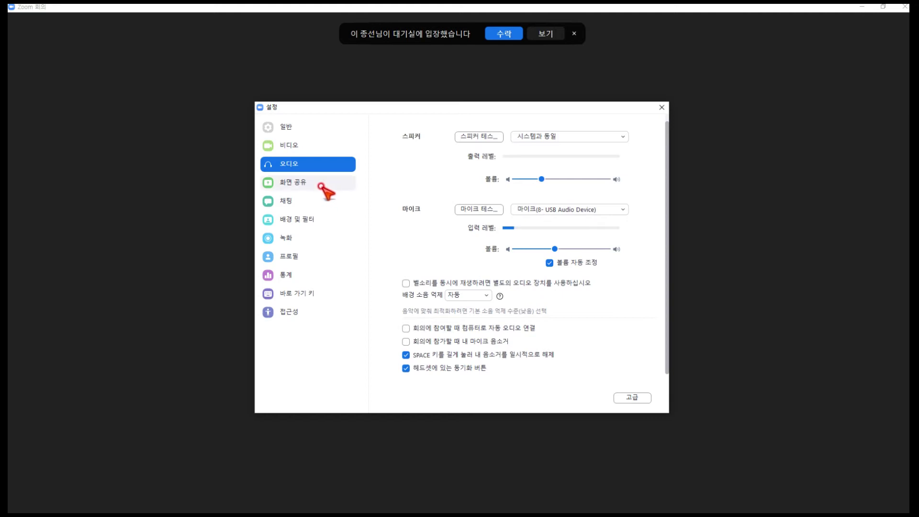
left_click(293, 182)
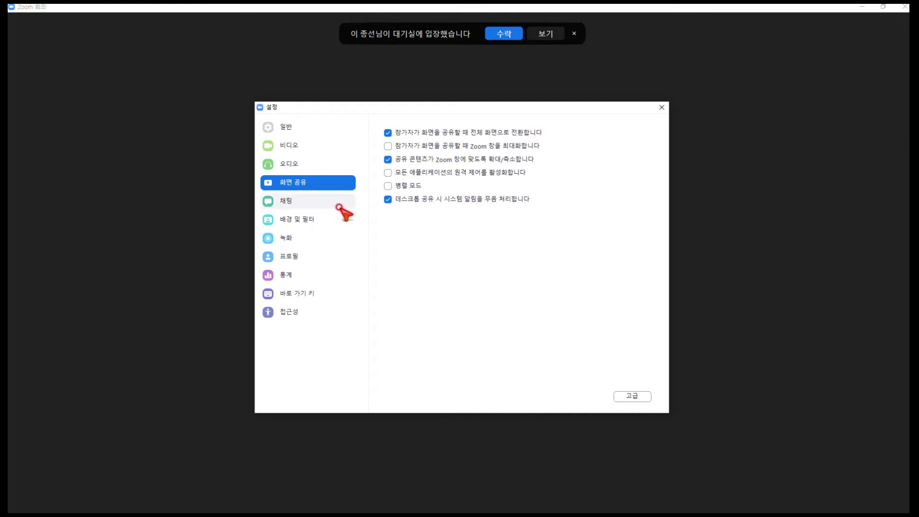
left_click(294, 200)
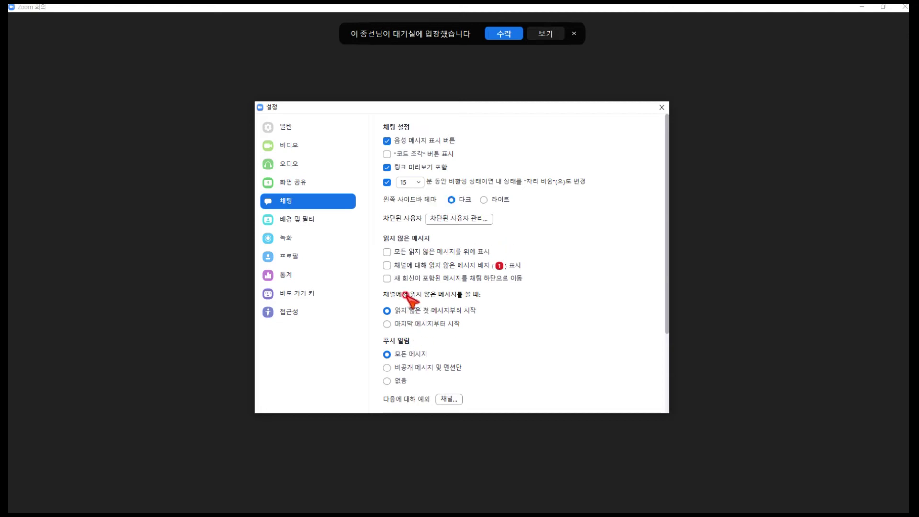
scroll(452, 306, "down", 5)
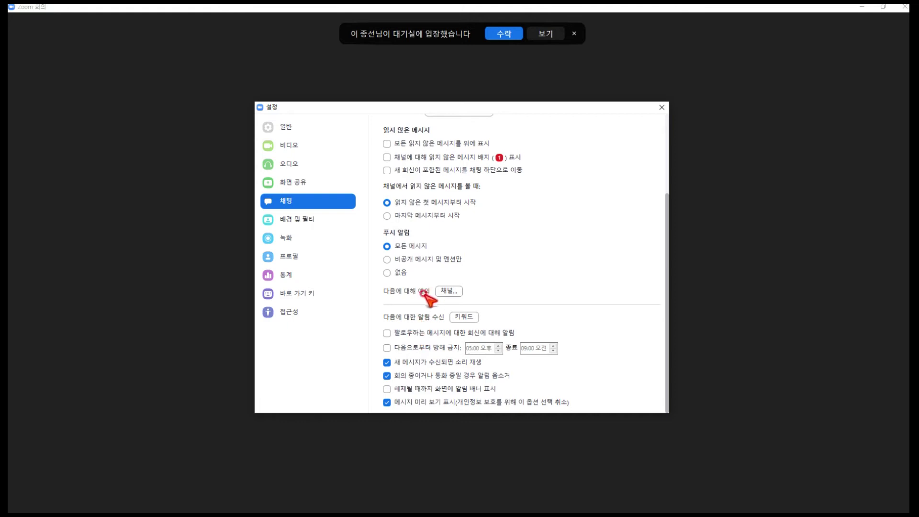
Try the grass and San Francisco bridge virtual backgrounds in the background and filter settings, then select the Earth background.
left_click(303, 216)
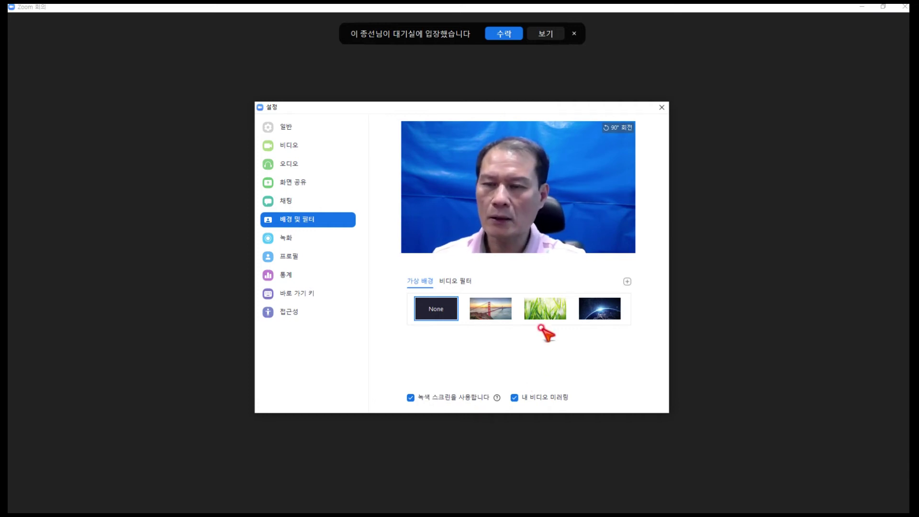
left_click(548, 312)
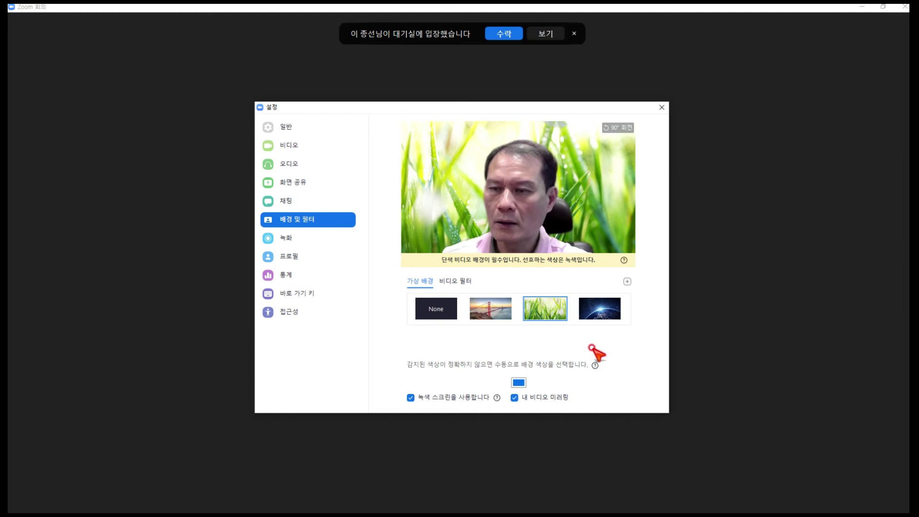
left_click(480, 305)
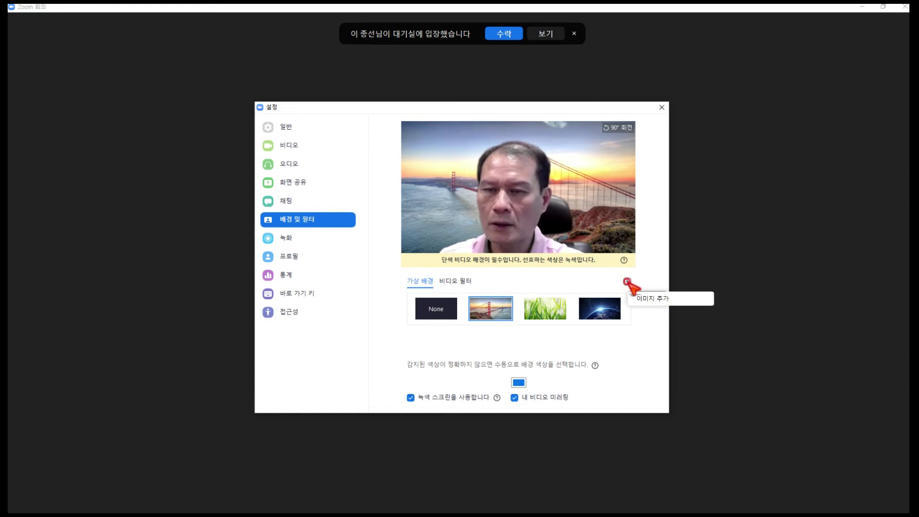
left_click(549, 312)
left_click(492, 310)
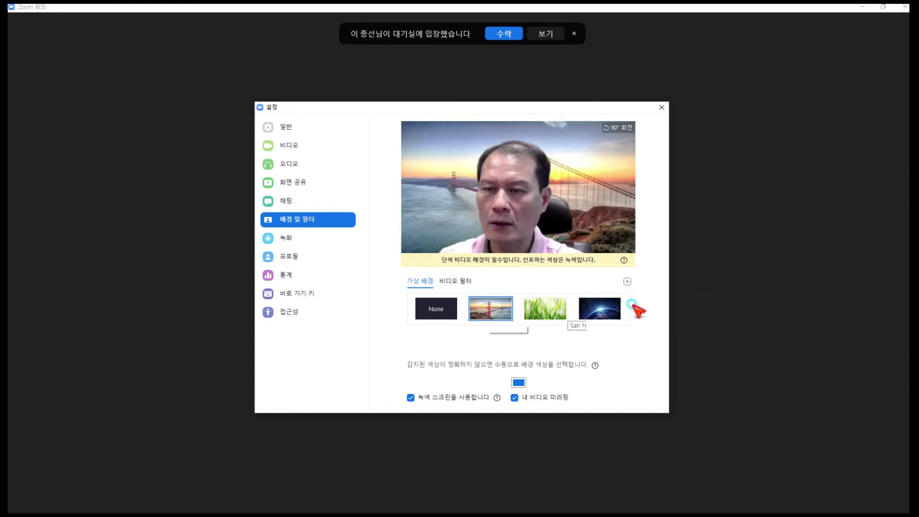
left_click(602, 308)
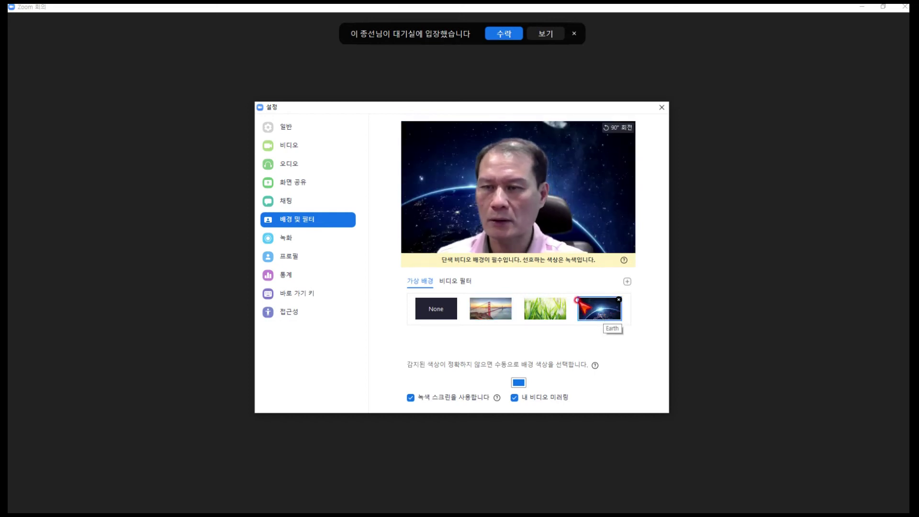
Select the Boost video filter while declining the filter package download, and browse the remaining filters.
left_click(454, 282)
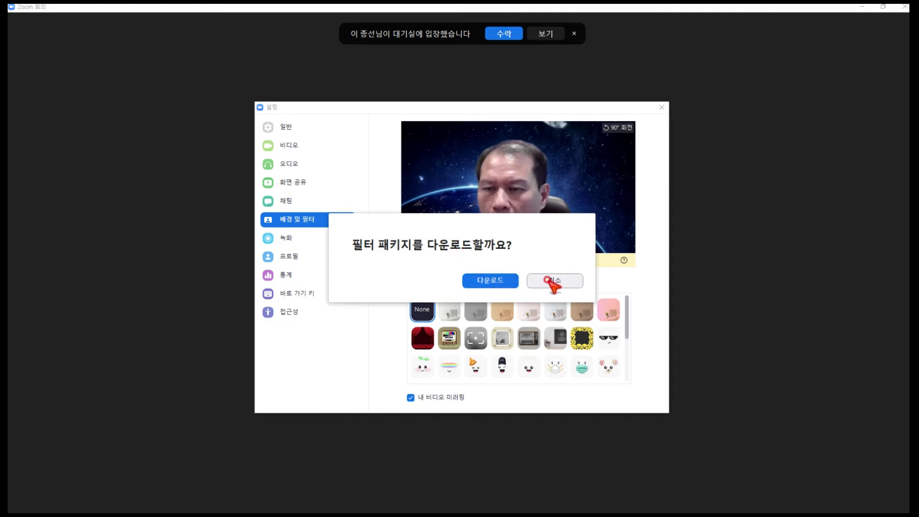
left_click(547, 281)
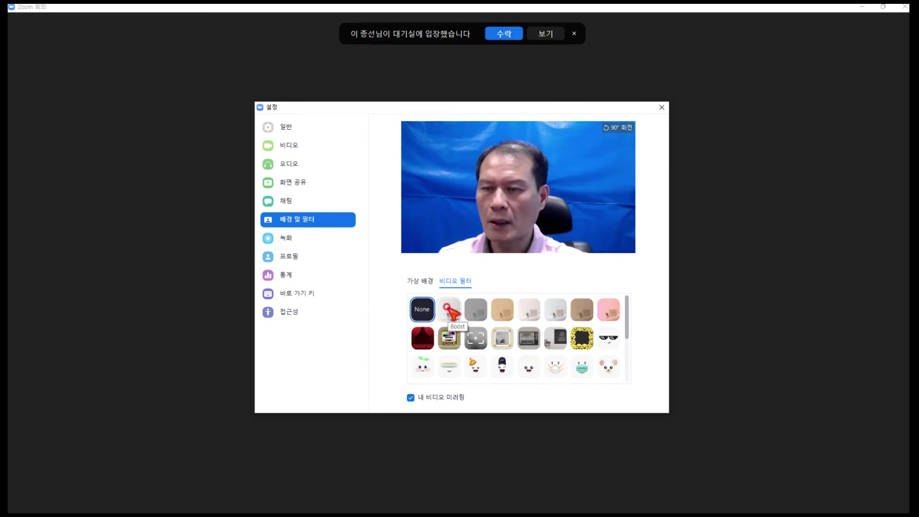
left_click(448, 310)
left_click(561, 280)
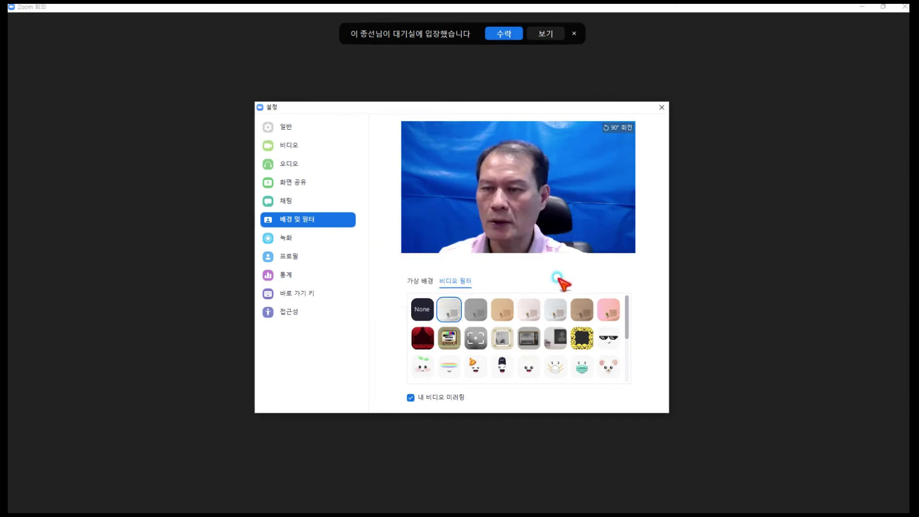
scroll(570, 341, "down", 2)
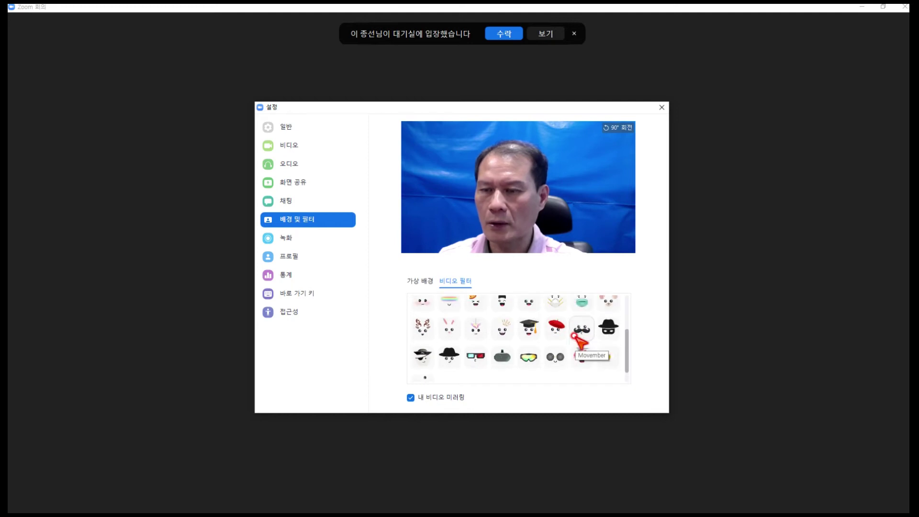
Change the local recording location to the 줌기록 folder on the Backup Plus (G:) drive in the recording settings.
left_click(278, 239)
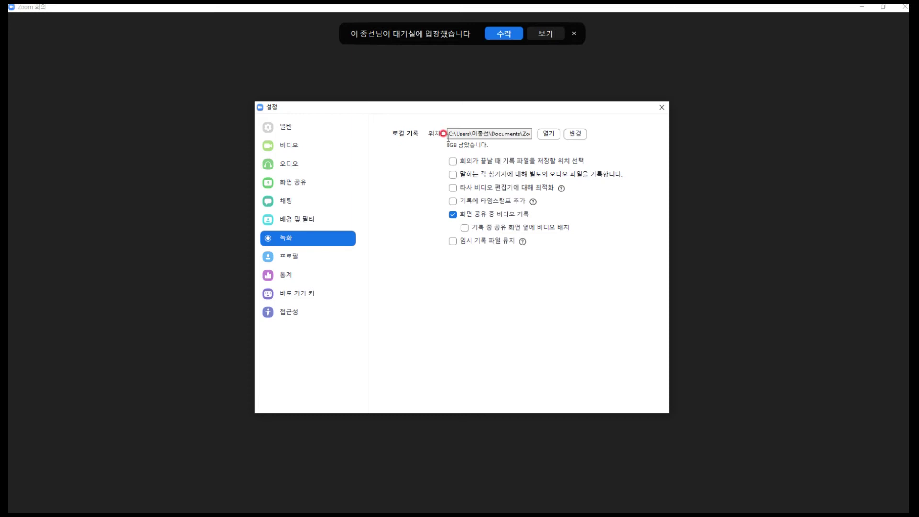
double_click(463, 134)
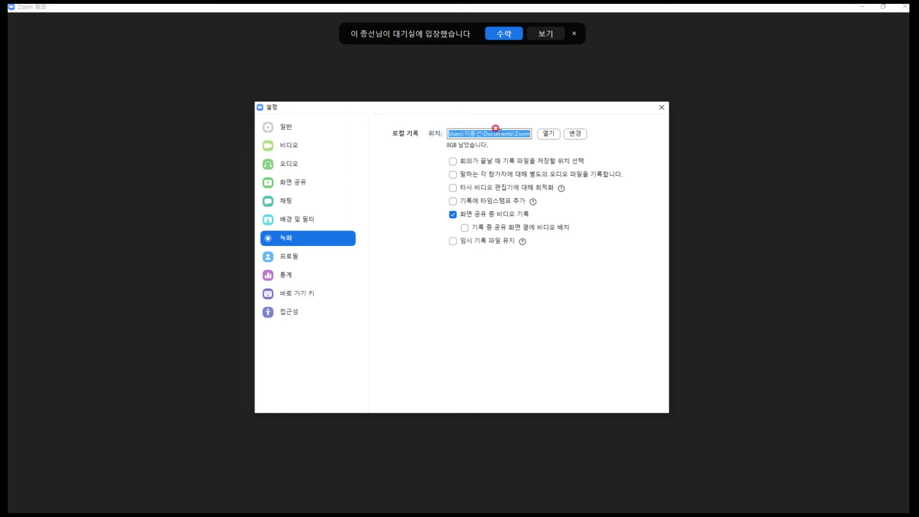
left_click(517, 146)
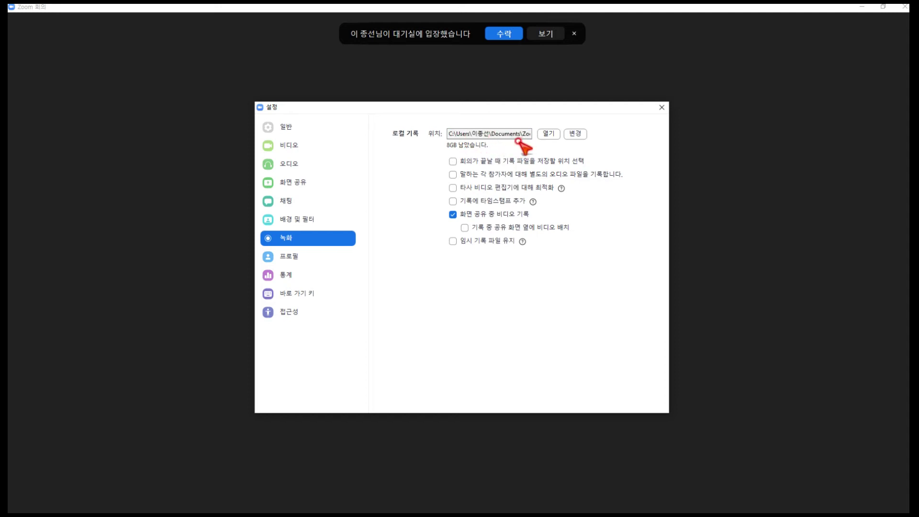
left_click(576, 135)
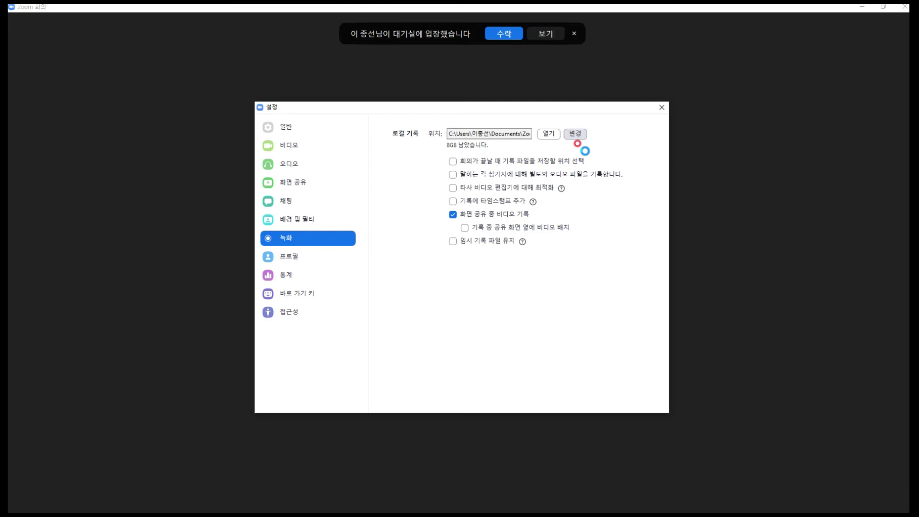
scroll(421, 268, "down", 5)
left_click(428, 314)
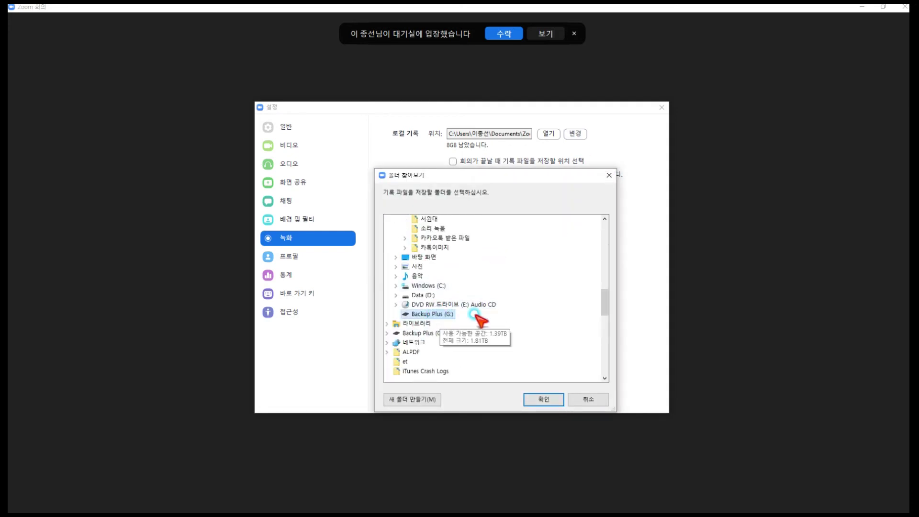
scroll(421, 321, "down", 10)
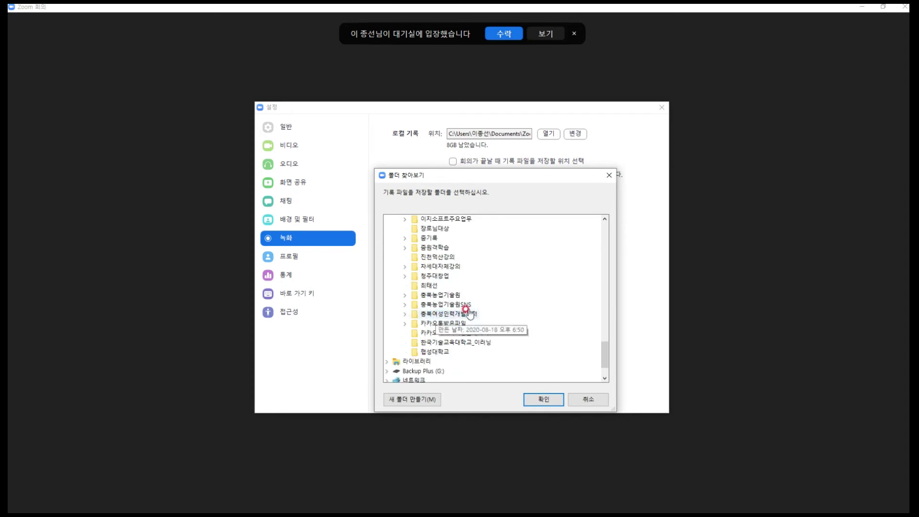
scroll(461, 311, "up", 2)
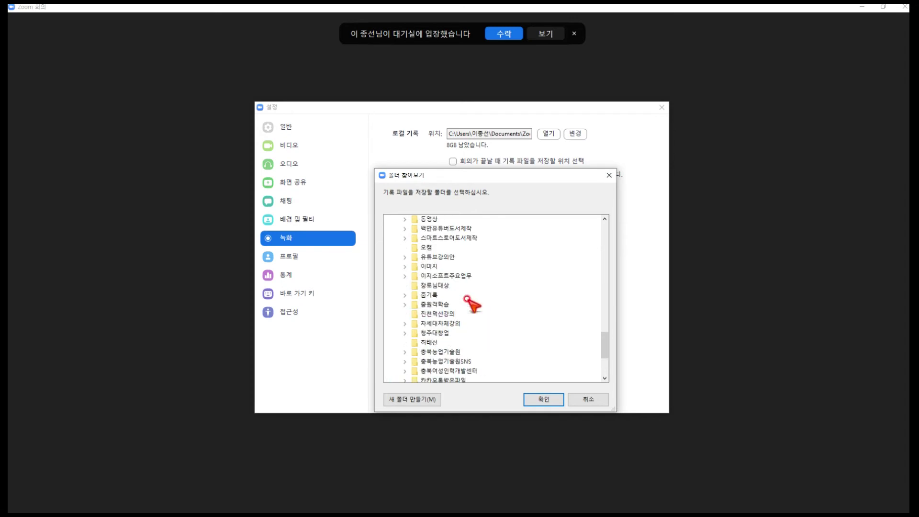
double_click(427, 296)
left_click(532, 396)
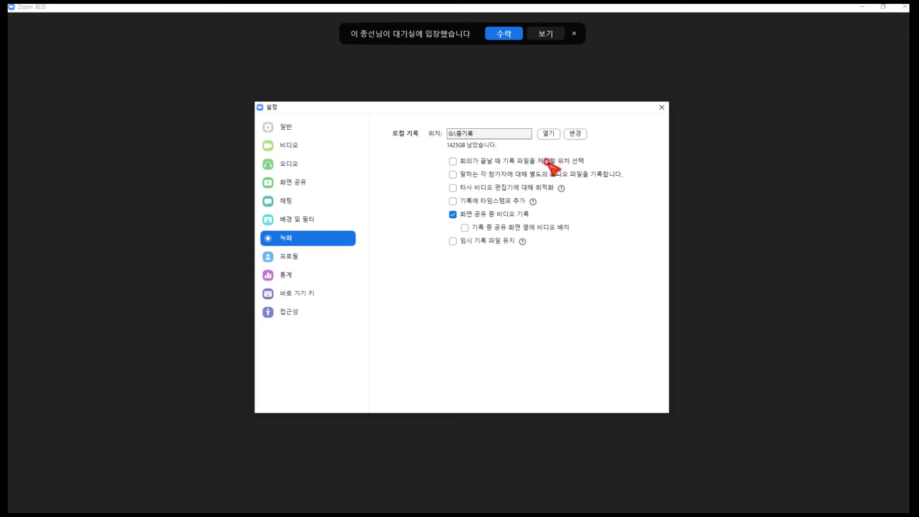
Open the profile settings and bring up the profile editing page in the browser.
left_click(289, 256)
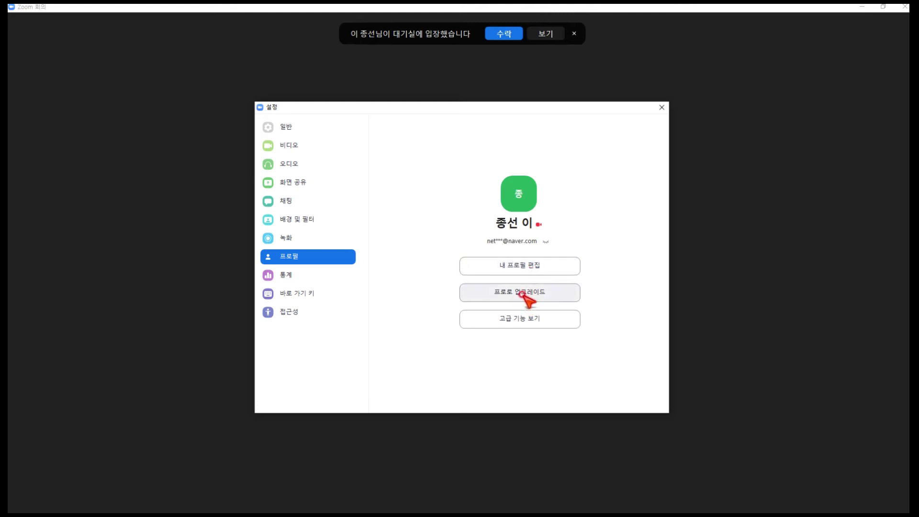
left_click(507, 319)
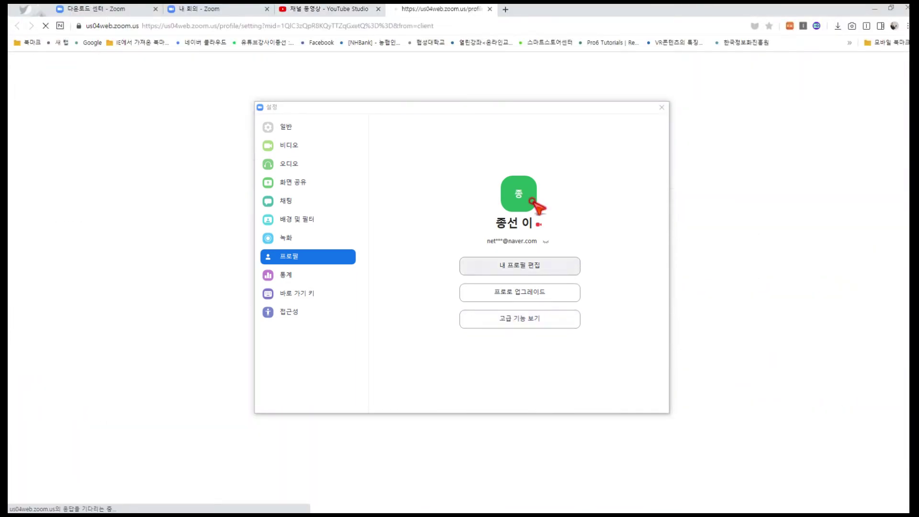
Examine the overall meeting statistics and the list of keyboard shortcuts in the settings.
left_click(286, 276)
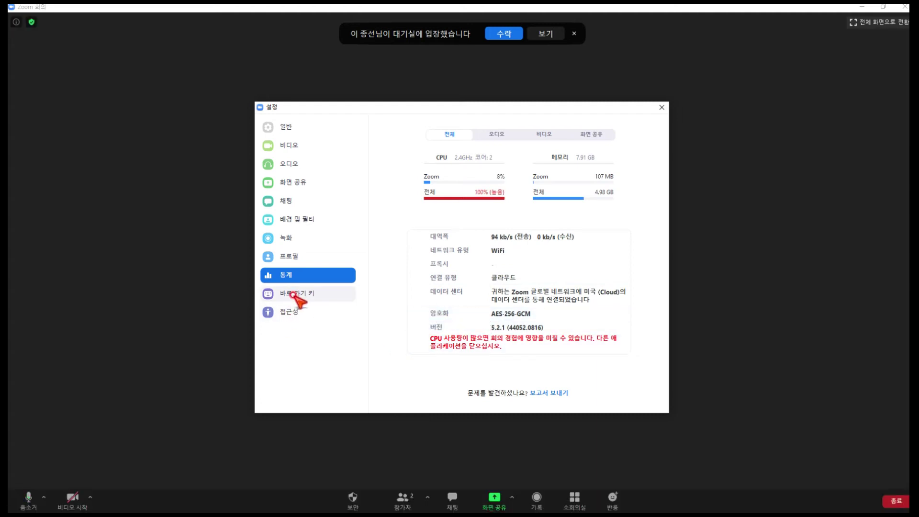
left_click(295, 293)
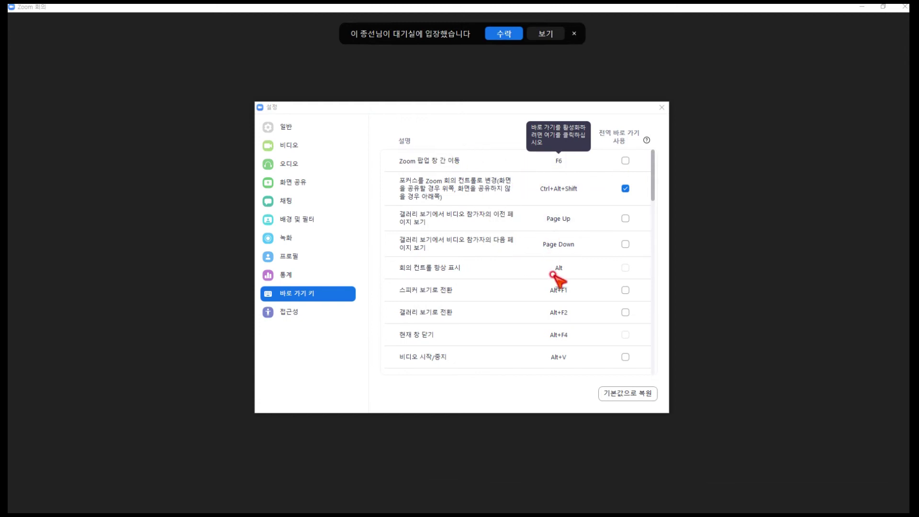
scroll(484, 312, "down", 4)
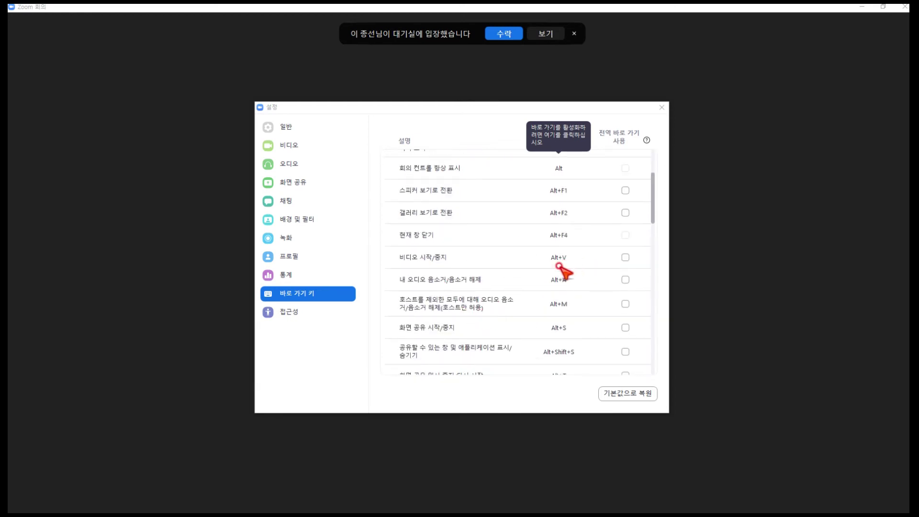
Try the large closed caption font size in the accessibility settings and set it back to normal.
left_click(291, 312)
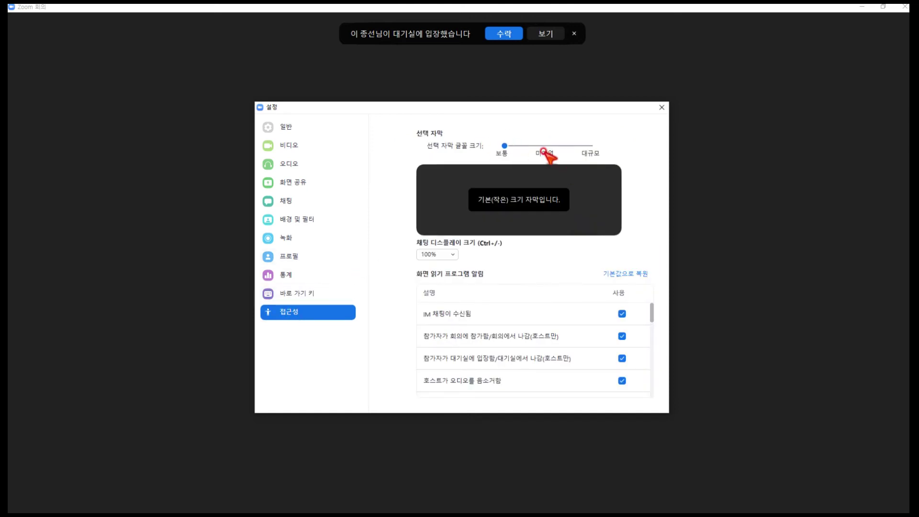
left_click(567, 145)
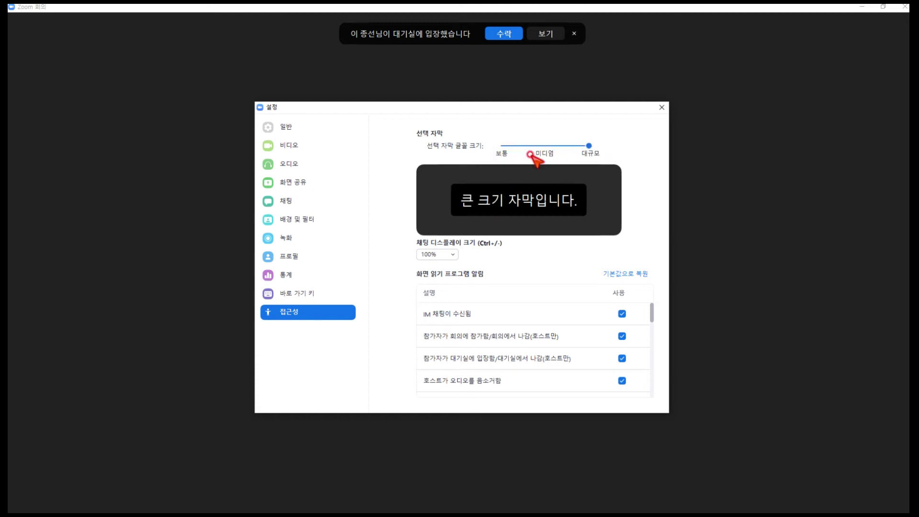
left_click(500, 148)
left_click(501, 146)
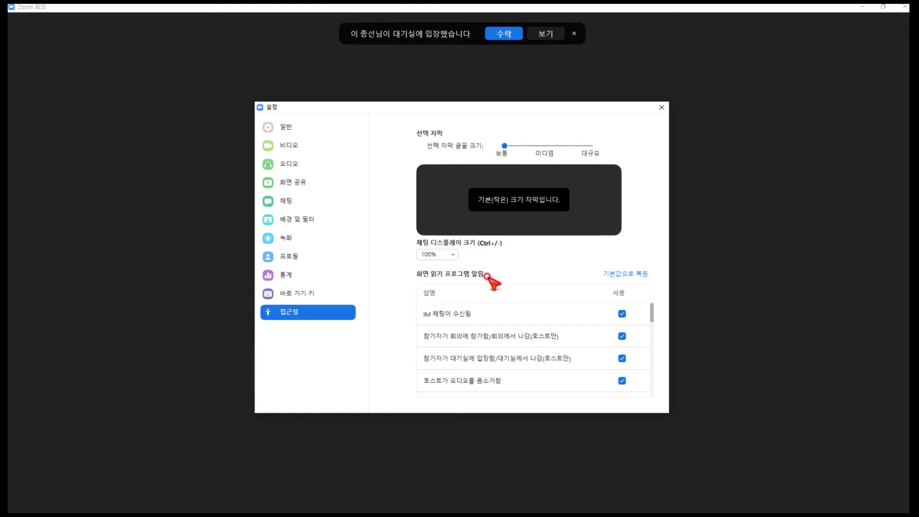
Check the chat display size choices in the accessibility settings, keeping 100%.
left_click(451, 254)
left_click(437, 281)
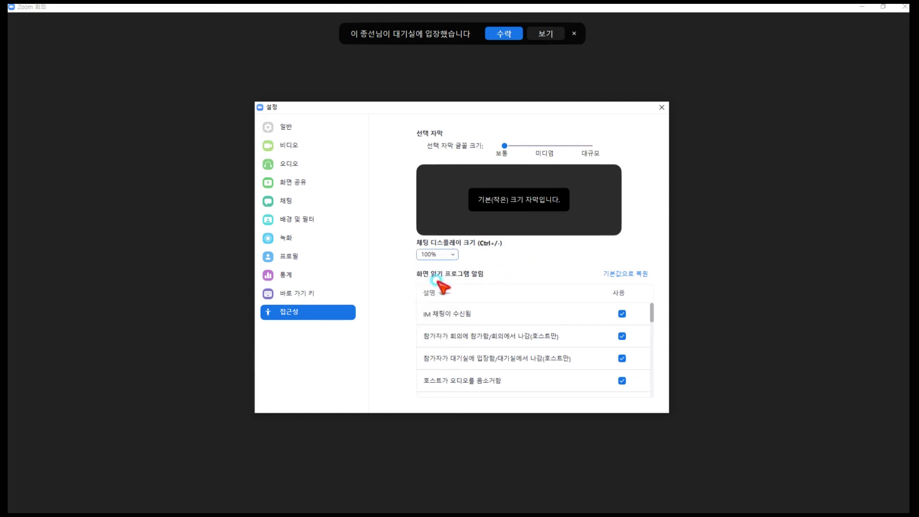
left_click(453, 255)
left_click(436, 283)
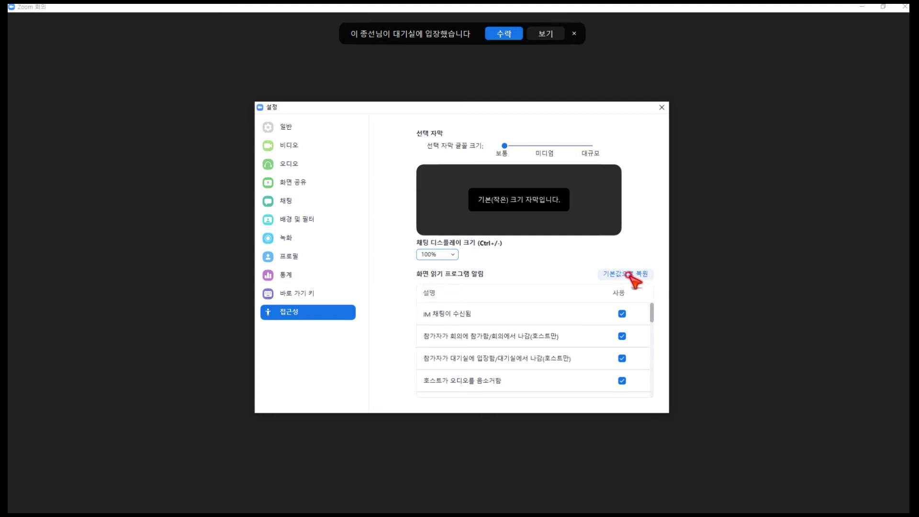
Examine the screen reader alert list through to its end and close the settings.
scroll(529, 320, "down", 1)
scroll(528, 319, "down", 6)
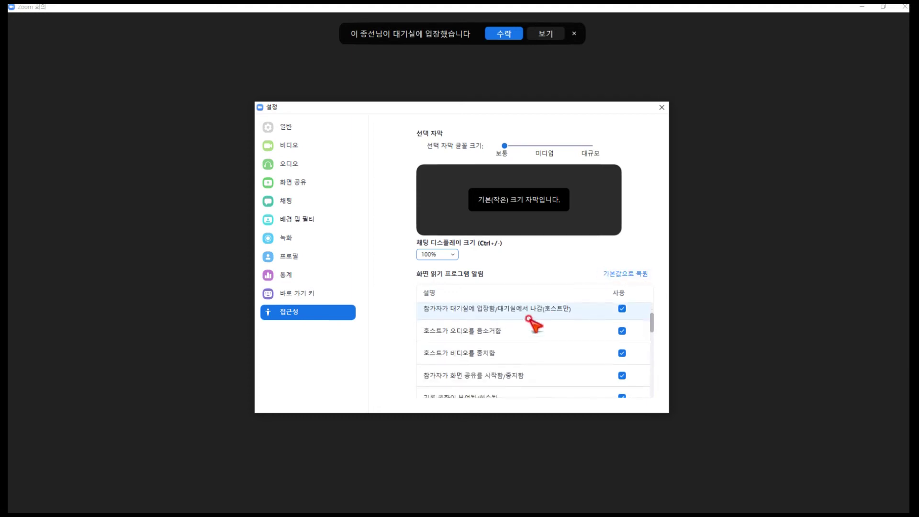
scroll(527, 325, "down", 6)
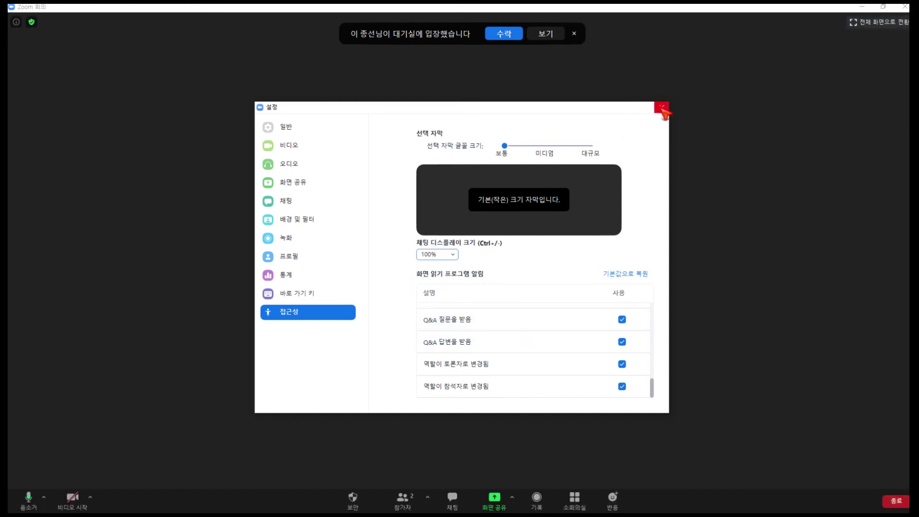
left_click(661, 107)
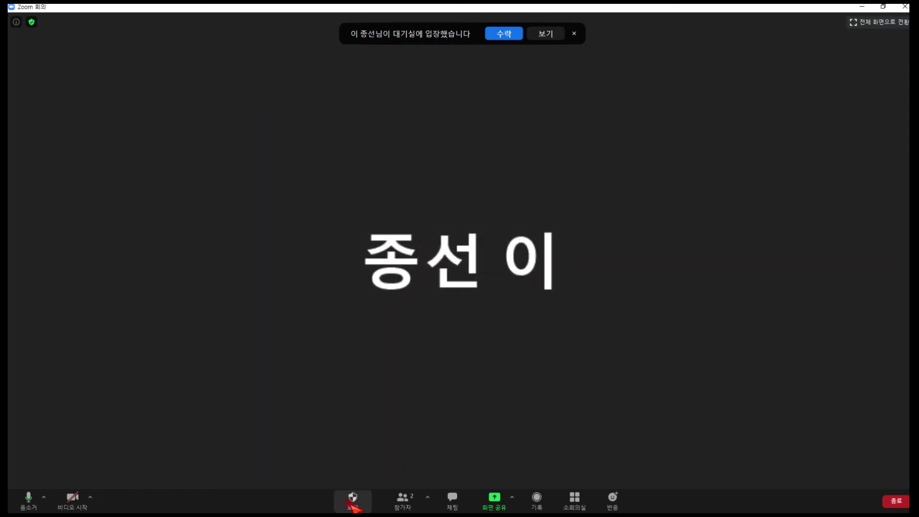
Check the security options for the meeting's participants and show the participant list.
left_click(355, 501)
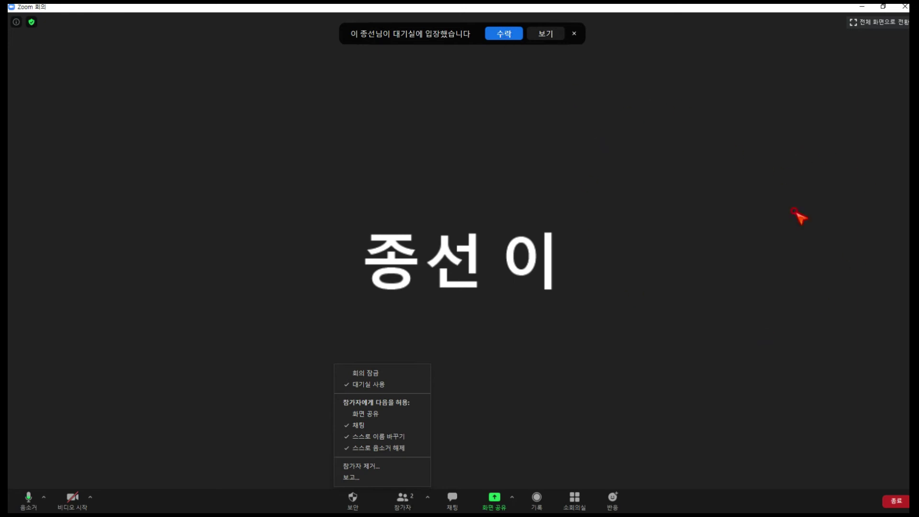
left_click(720, 230)
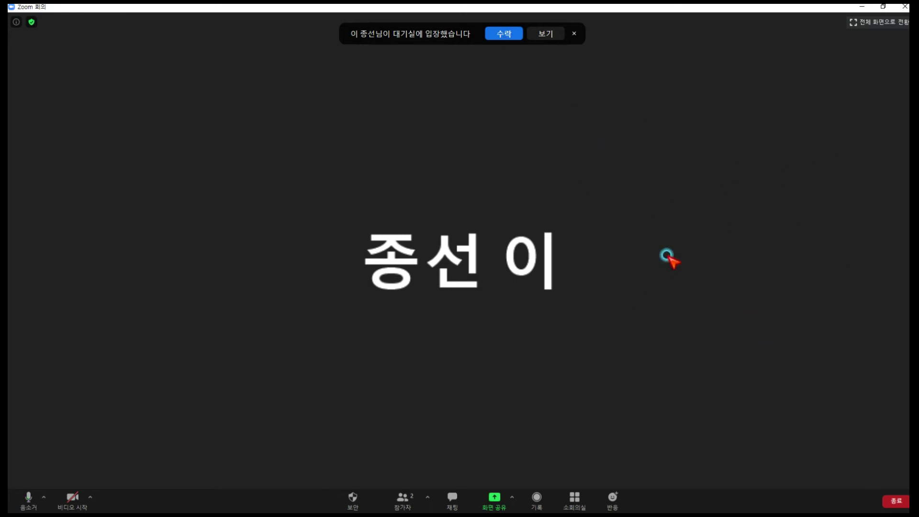
left_click(400, 500)
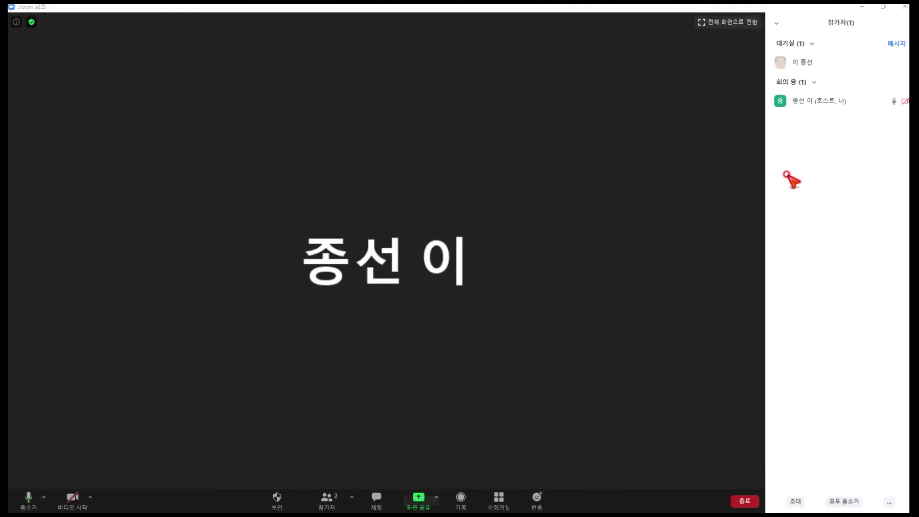
mouse_move(868, 64)
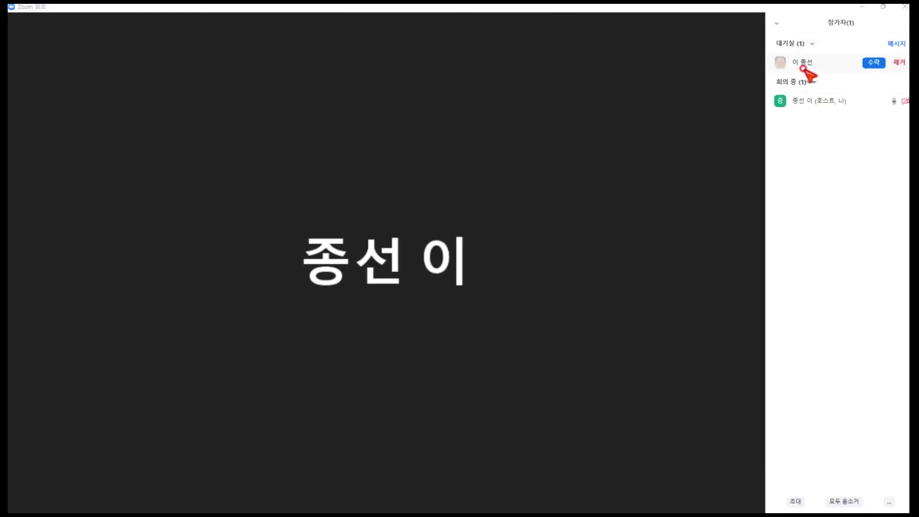
mouse_move(827, 102)
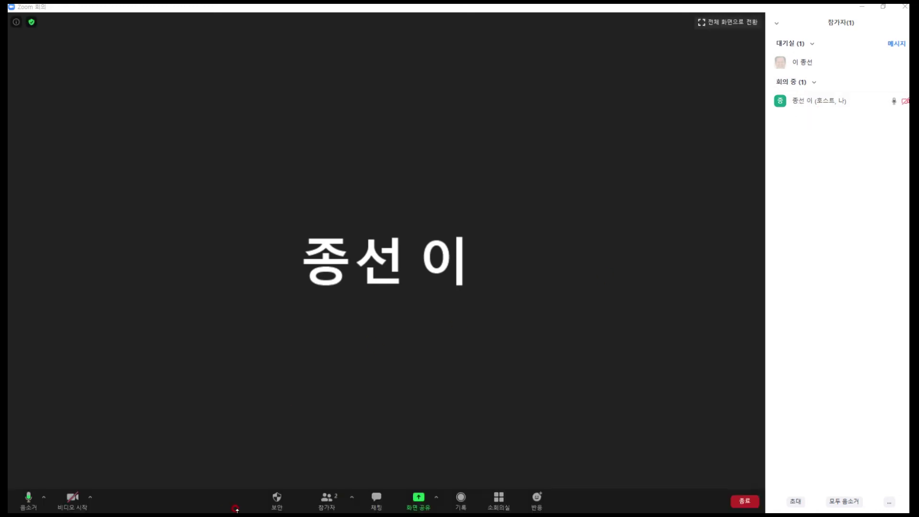
Check the invite option for participants and admit the person in the waiting room to the meeting.
left_click(351, 497)
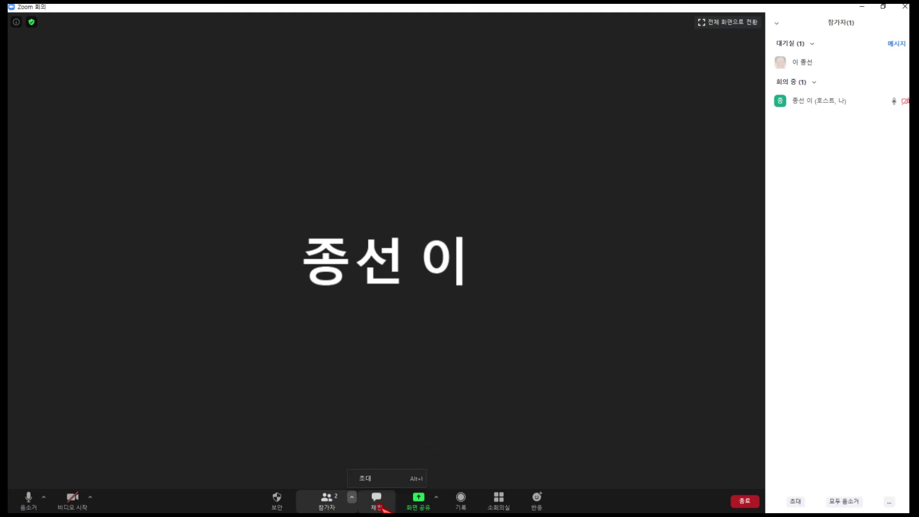
mouse_move(796, 65)
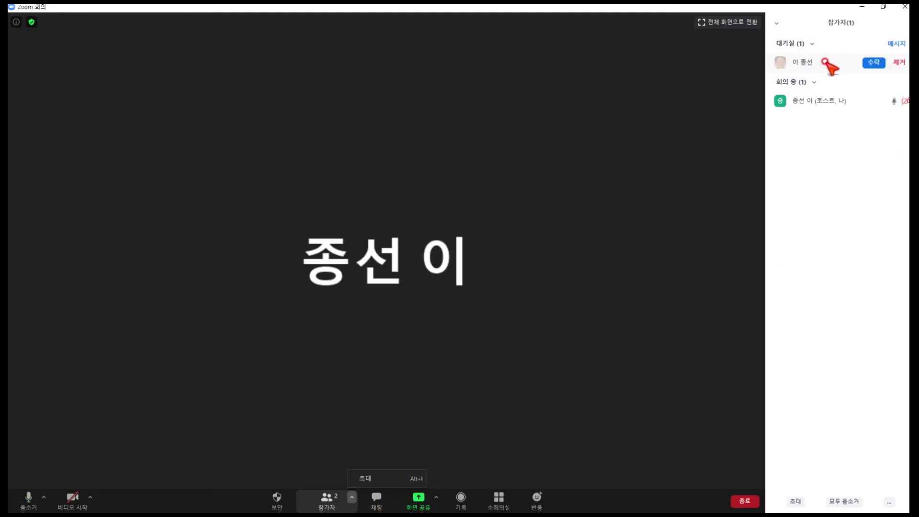
left_click(874, 63)
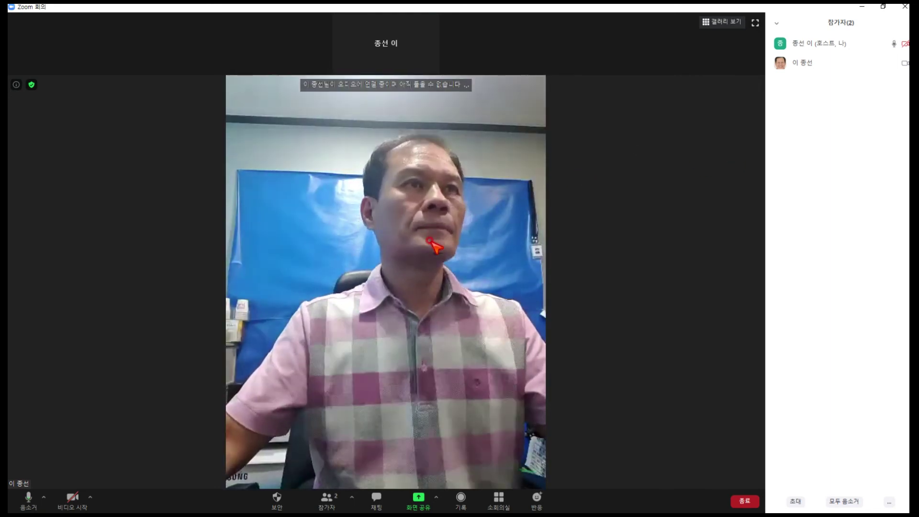
mouse_move(426, 50)
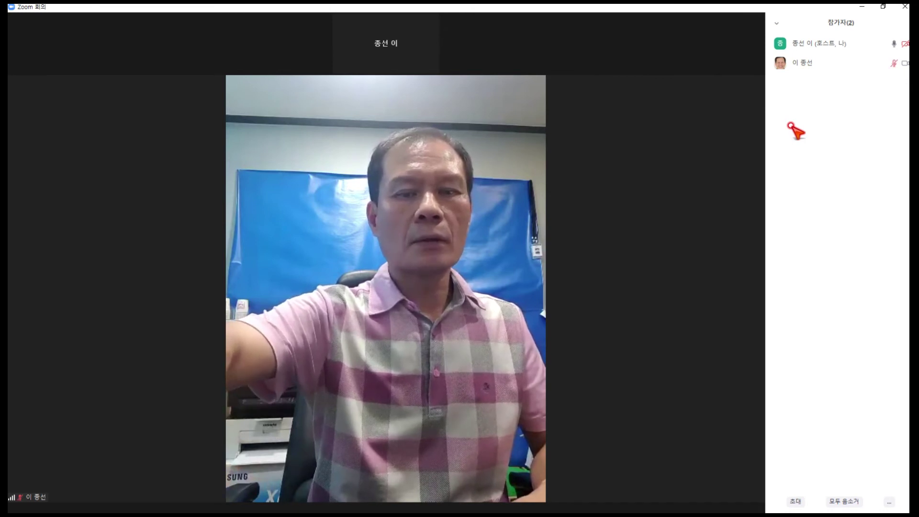
mouse_move(418, 282)
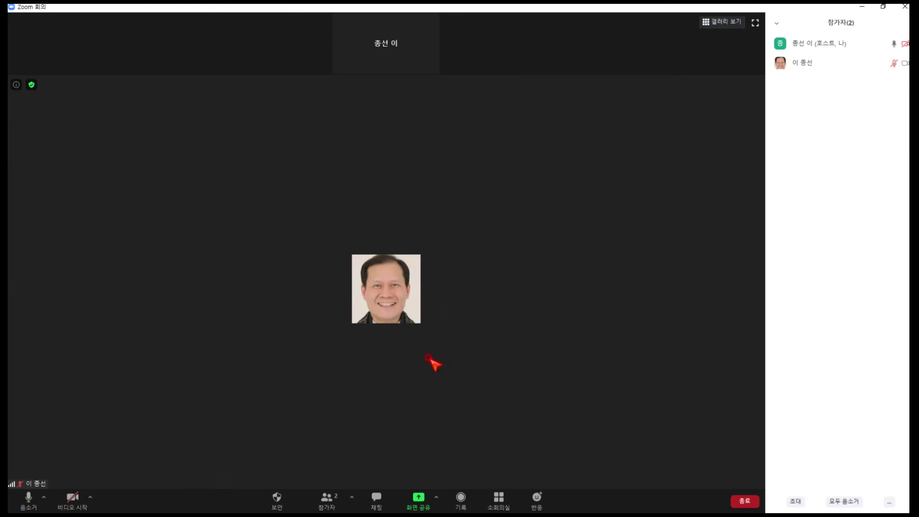
Show the meeting chat below the participant list and check the invitation window, closing it without inviting anyone.
left_click(374, 498)
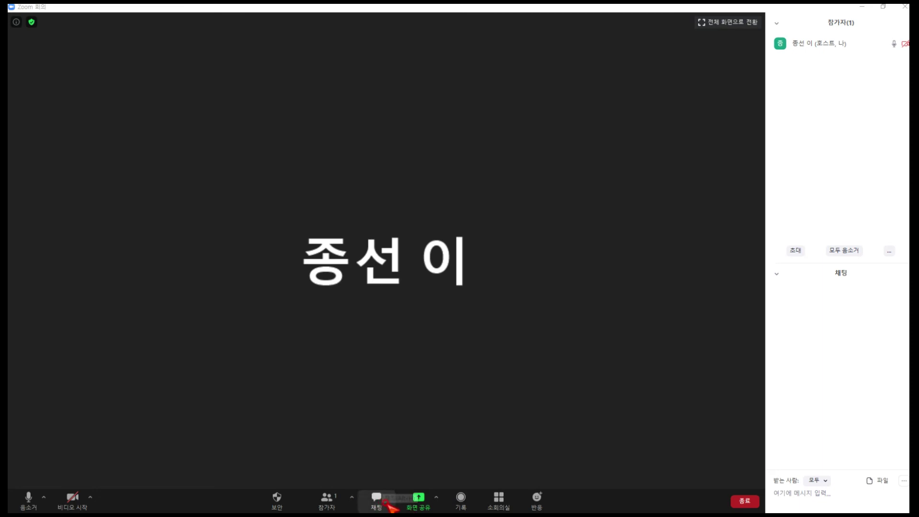
left_click(371, 501)
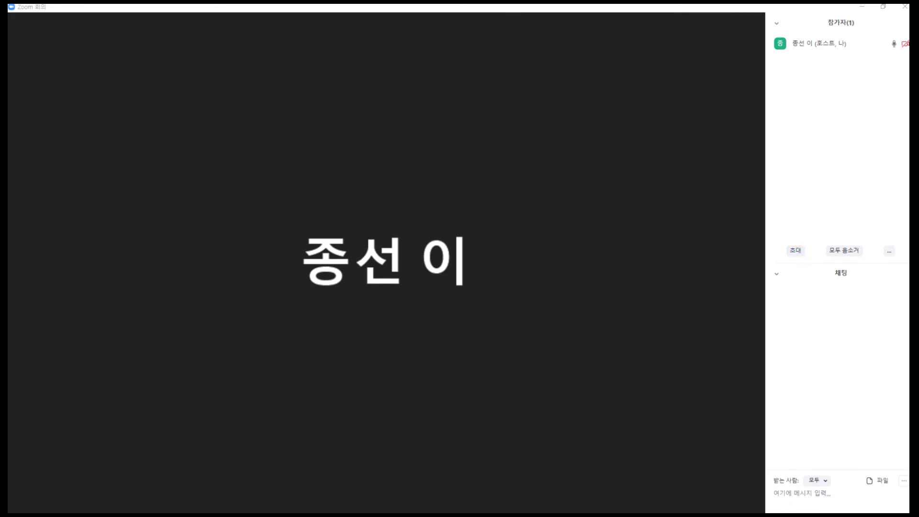
left_click(795, 249)
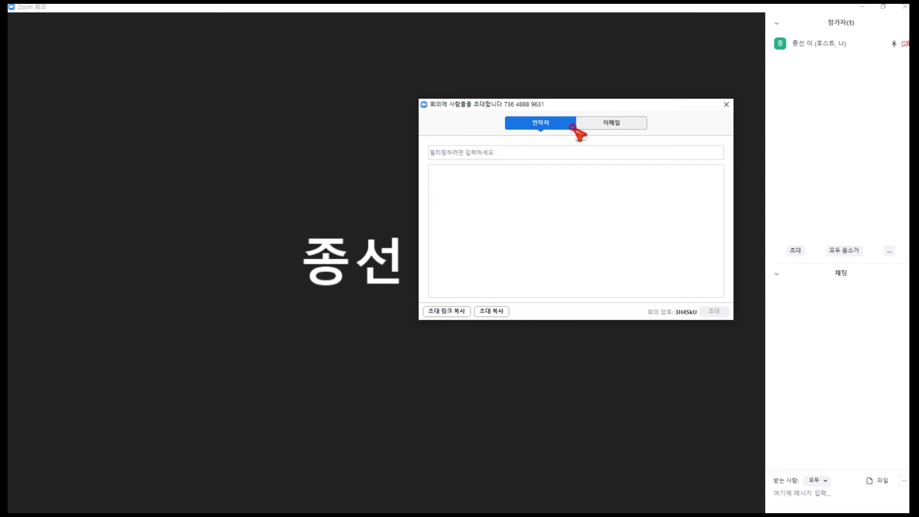
left_click(726, 104)
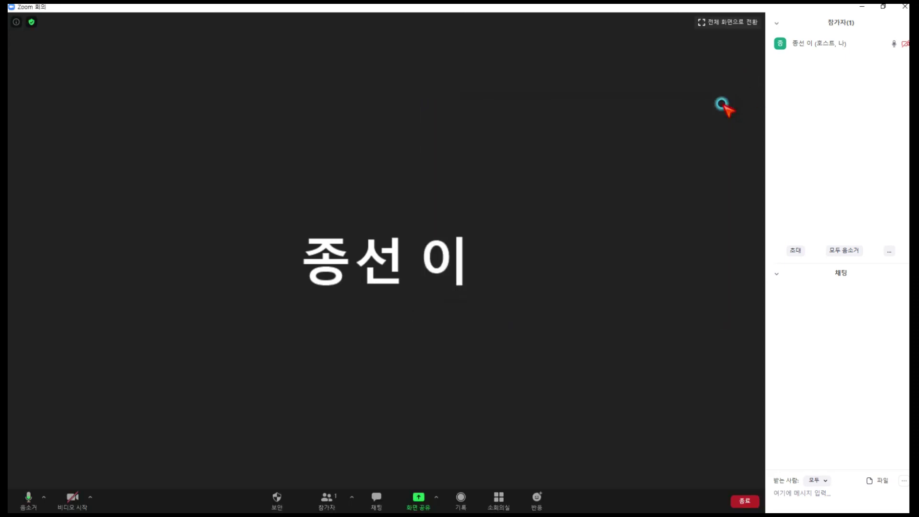
Mute all current and new participants without letting them unmute themselves, and check the additional participant management options.
left_click(841, 248)
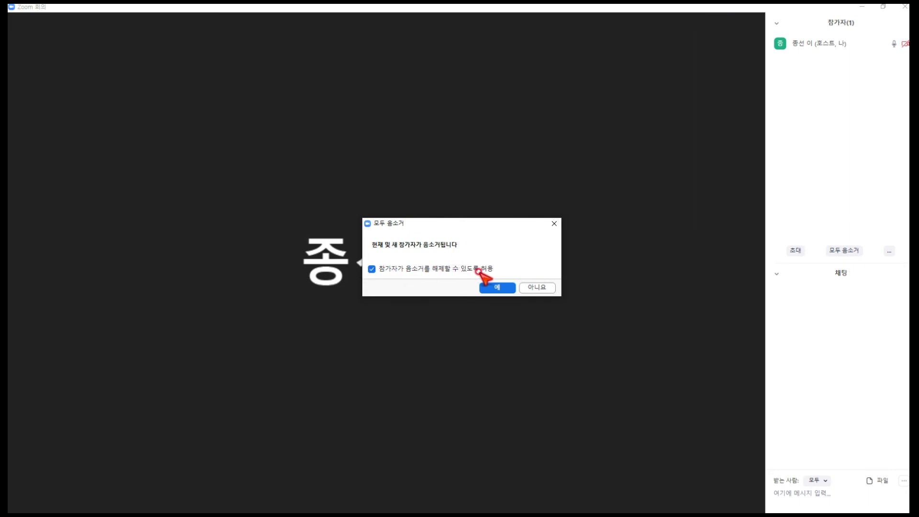
left_click(372, 268)
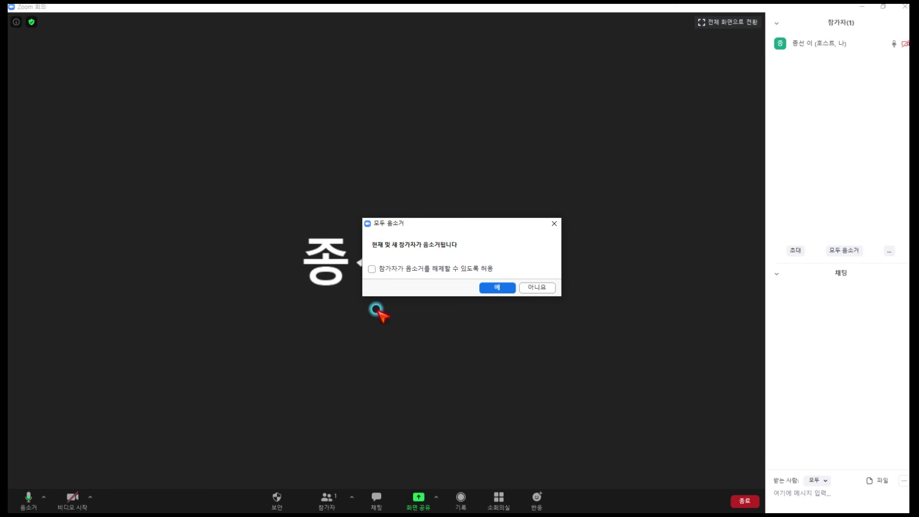
left_click(489, 287)
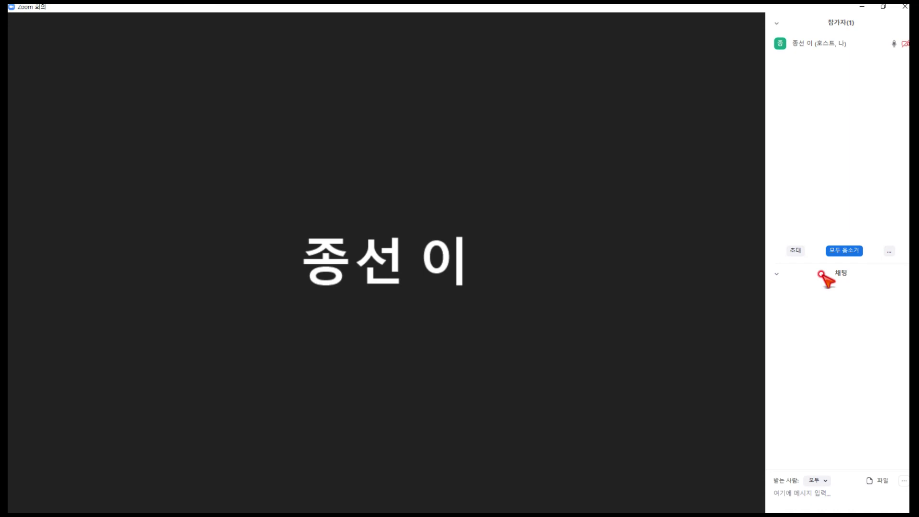
left_click(887, 251)
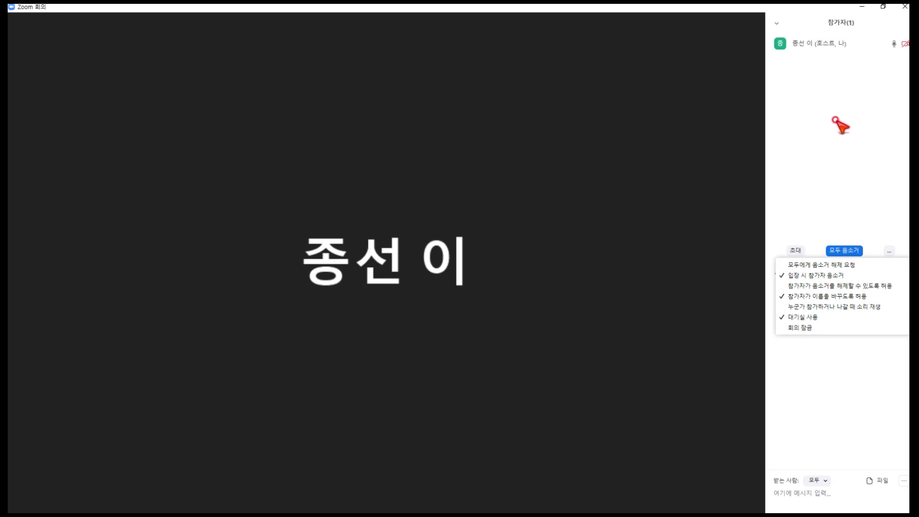
left_click(833, 135)
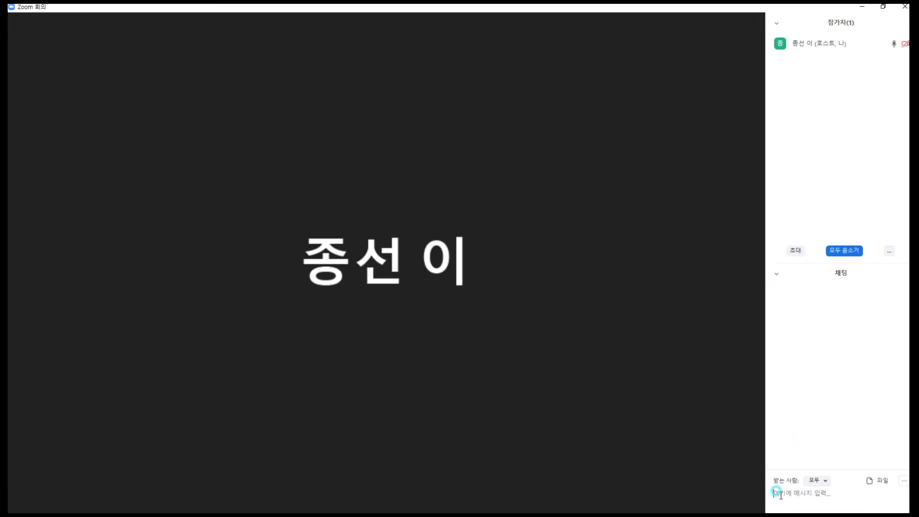
Send the chat message "hello" to everyone in the meeting.
type("HE")
key("BackSpace")
key("BackSpace")
type("hello")
key("Return")
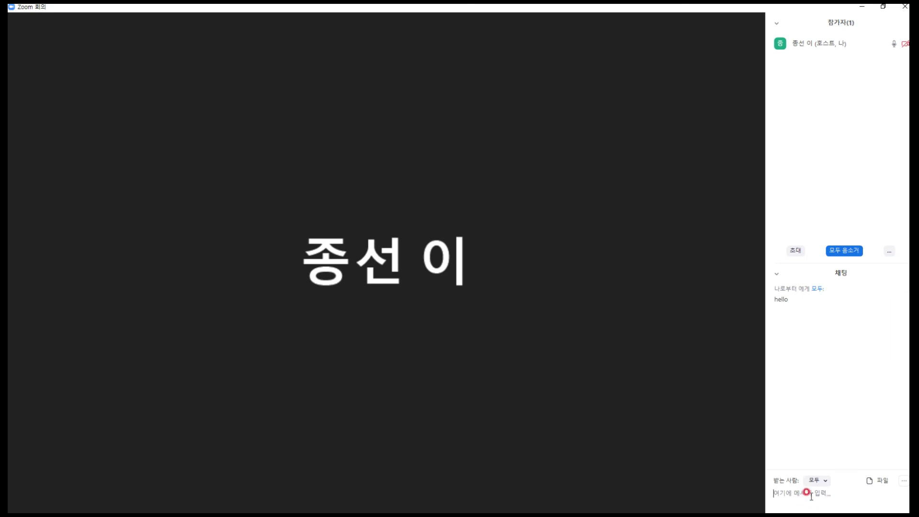
Check the available recipients for chat messages, keeping everyone (모두) selected.
left_click(817, 480)
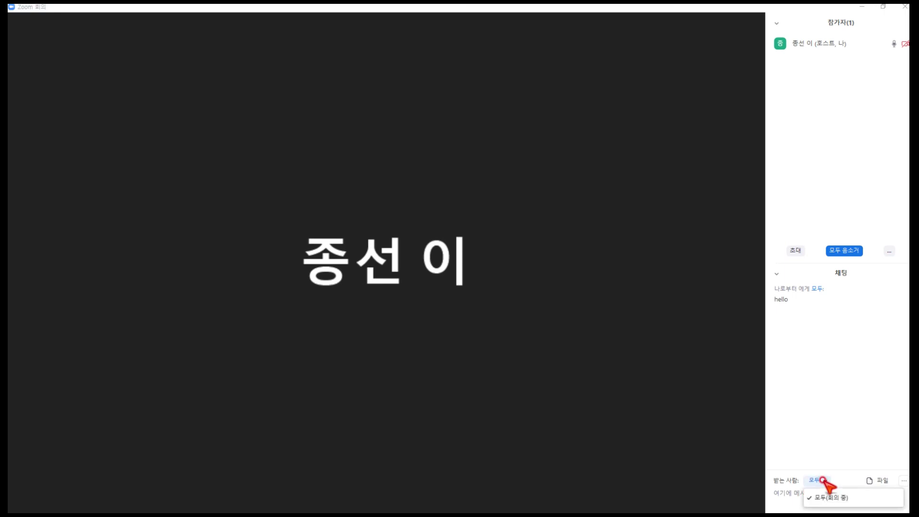
left_click(853, 482)
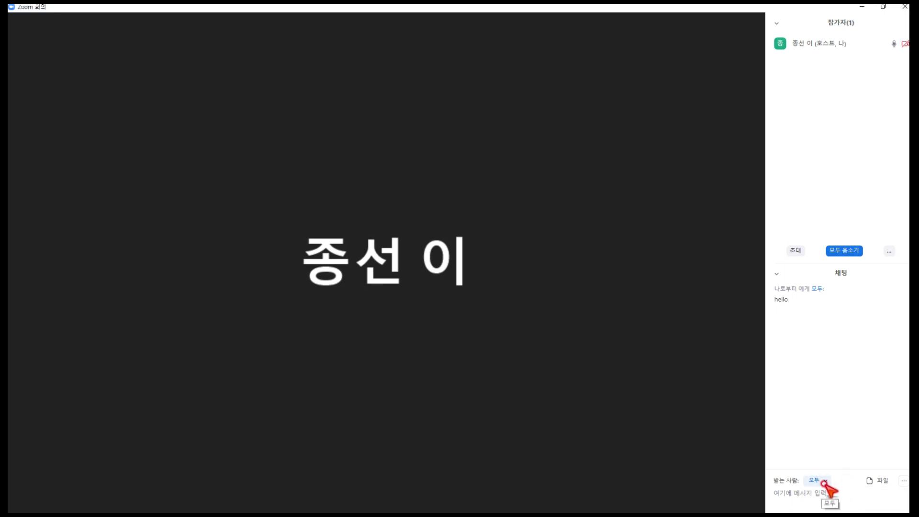
left_click(823, 479)
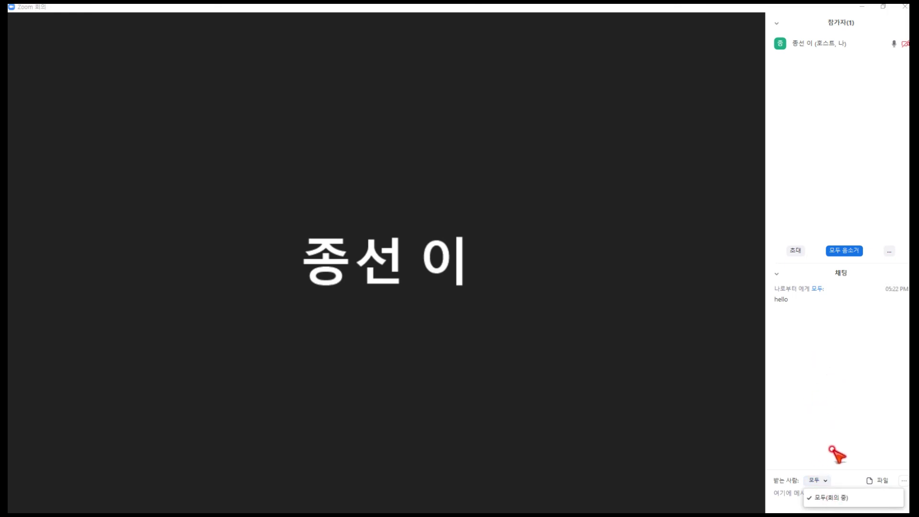
left_click(849, 481)
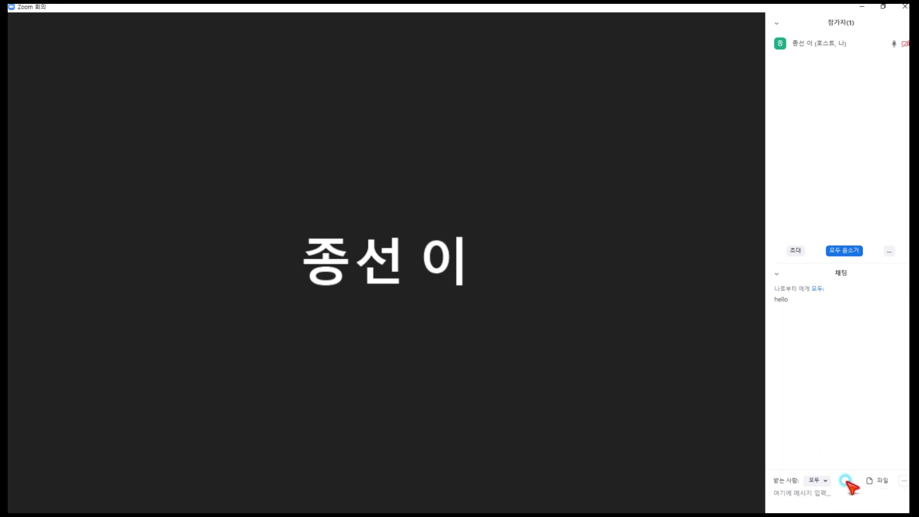
Send the file 토끼휴대용미니선풍기.txt from the computer to everyone in the chat.
left_click(875, 481)
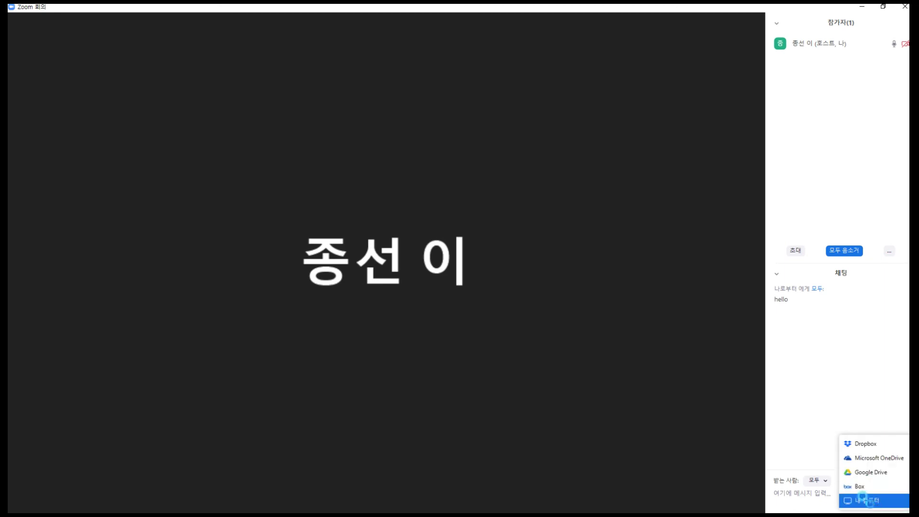
left_click(863, 498)
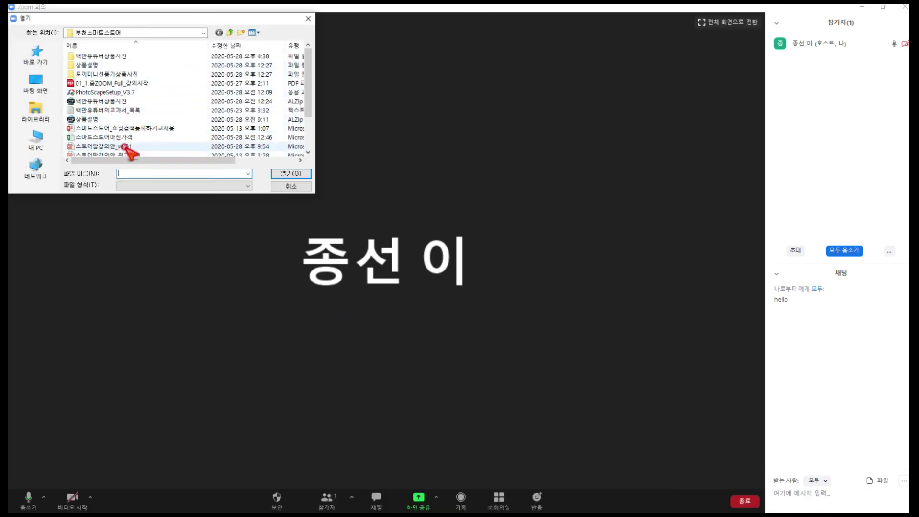
left_click(104, 147)
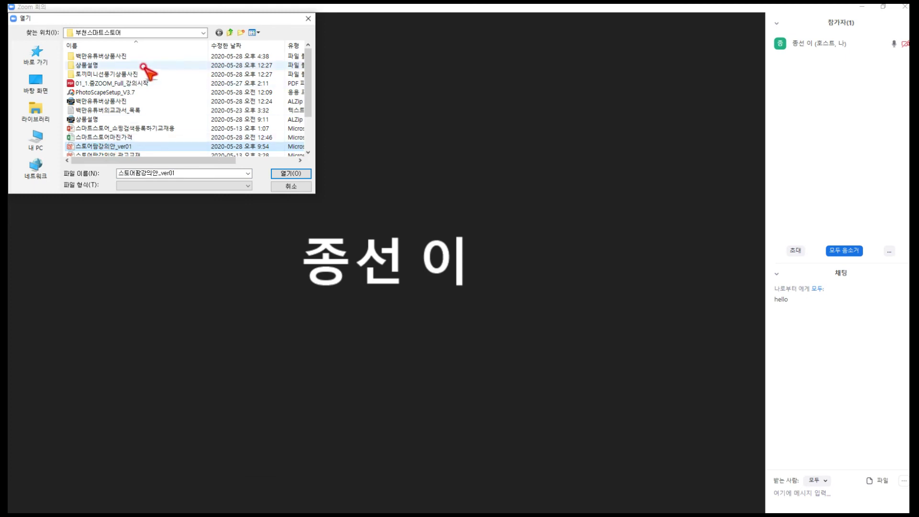
scroll(151, 76, "down", 2)
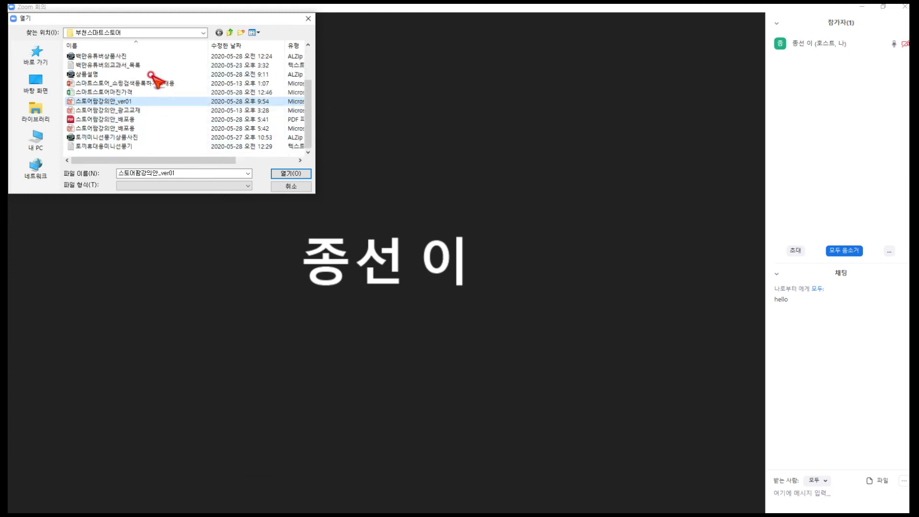
left_click(123, 146)
left_click(296, 174)
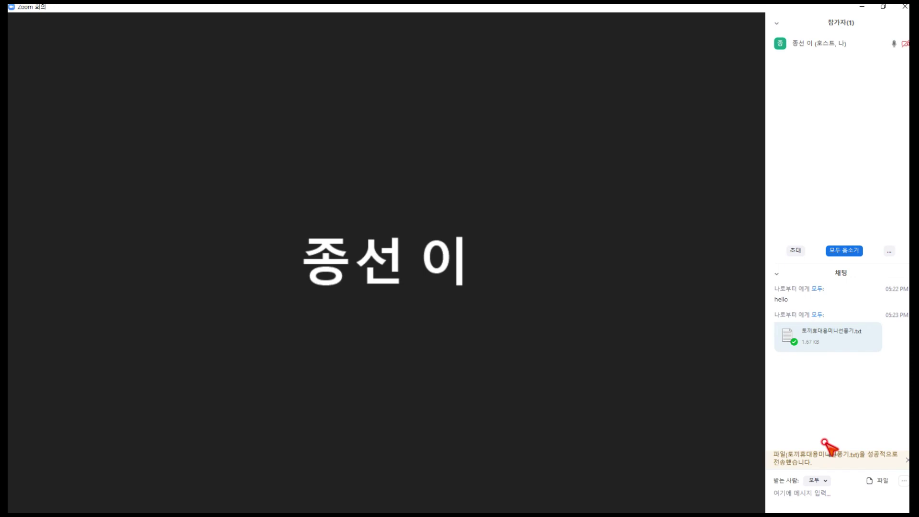
Try the 모두에게 공개 option for whom participants can chat with, and set it to host only (호스트만).
left_click(902, 481)
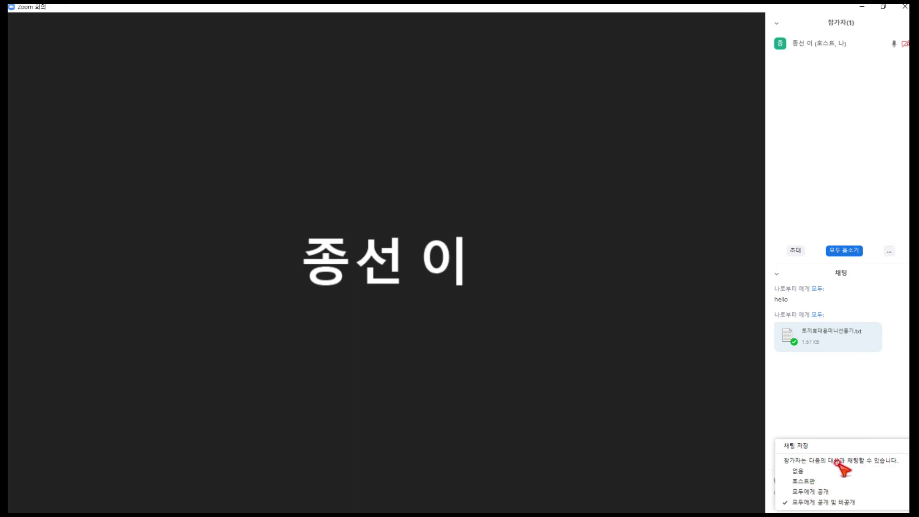
left_click(793, 491)
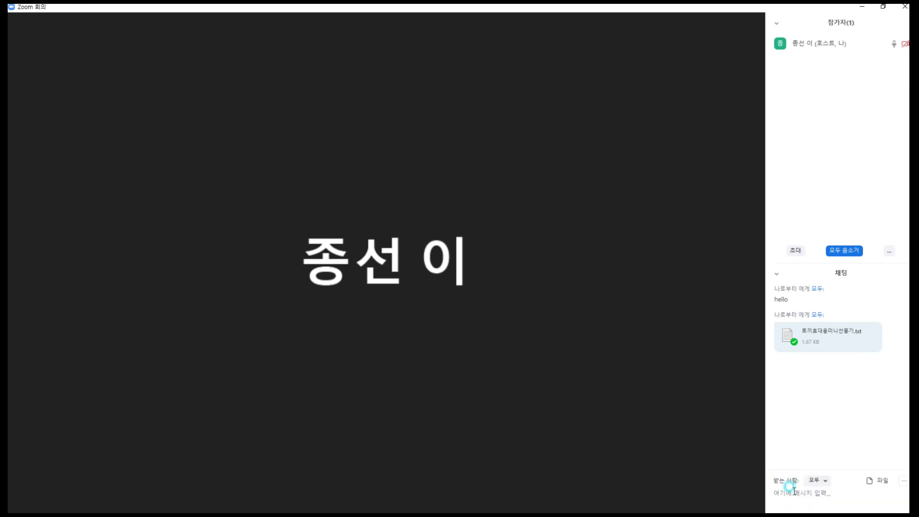
left_click(902, 483)
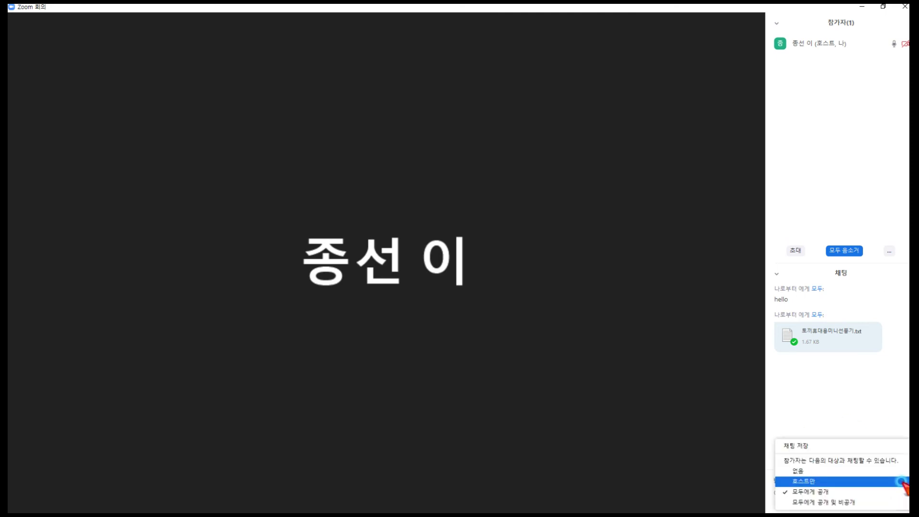
left_click(808, 480)
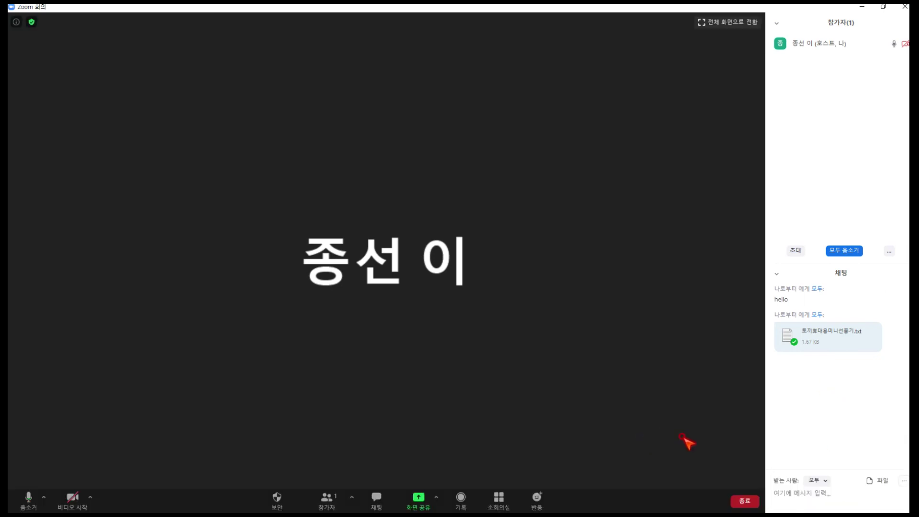
Share the PowerPoint window 01_1.줌ZOOM_Full_강의시작 with the meeting and maximize it.
mouse_move(639, 438)
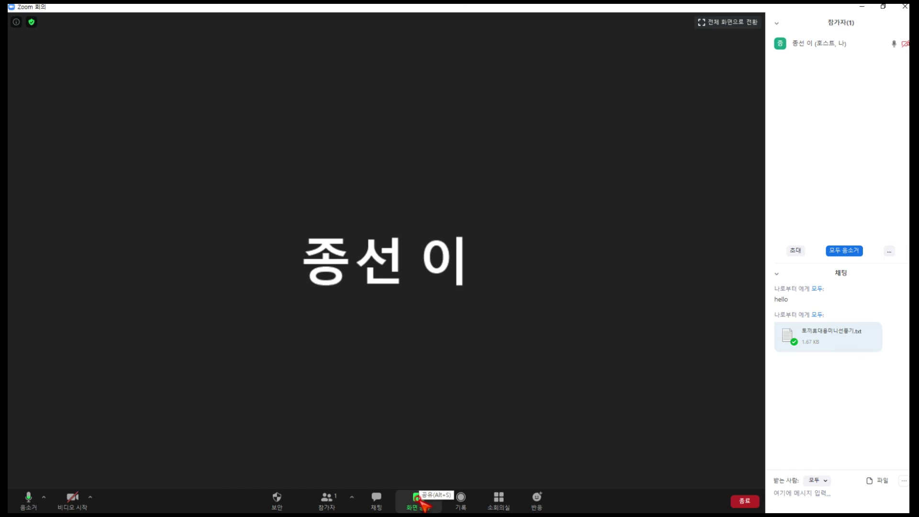
left_click(421, 500)
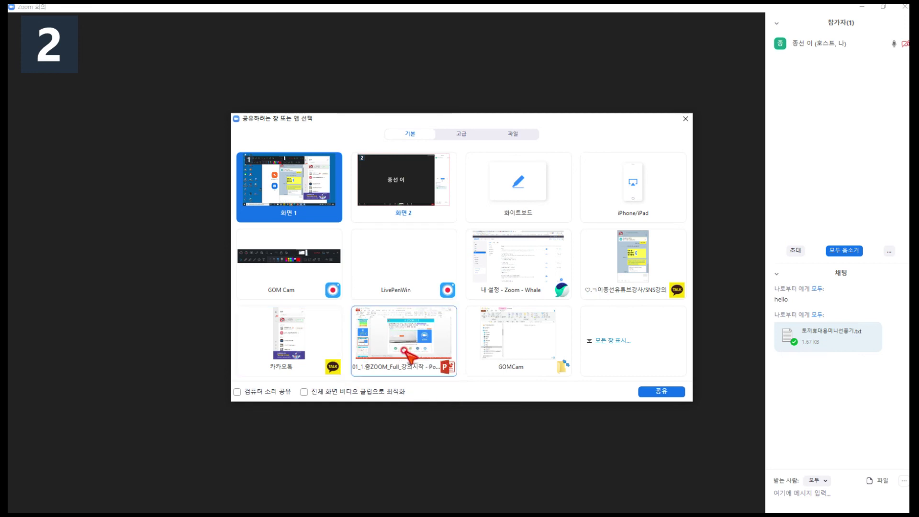
left_click(401, 339)
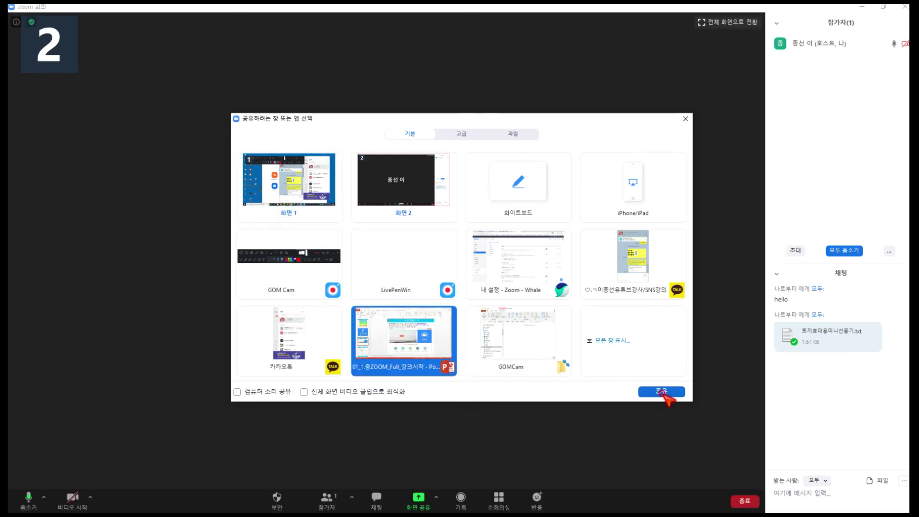
left_click(667, 393)
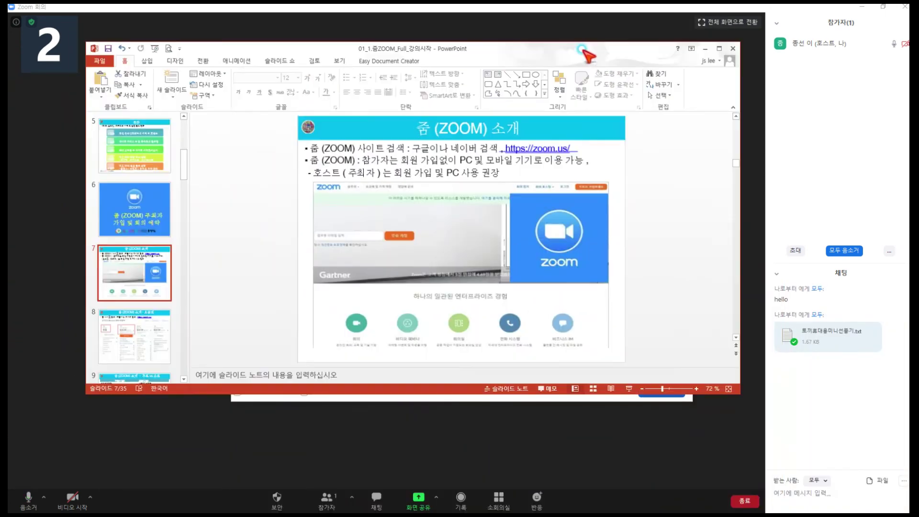
double_click(584, 50)
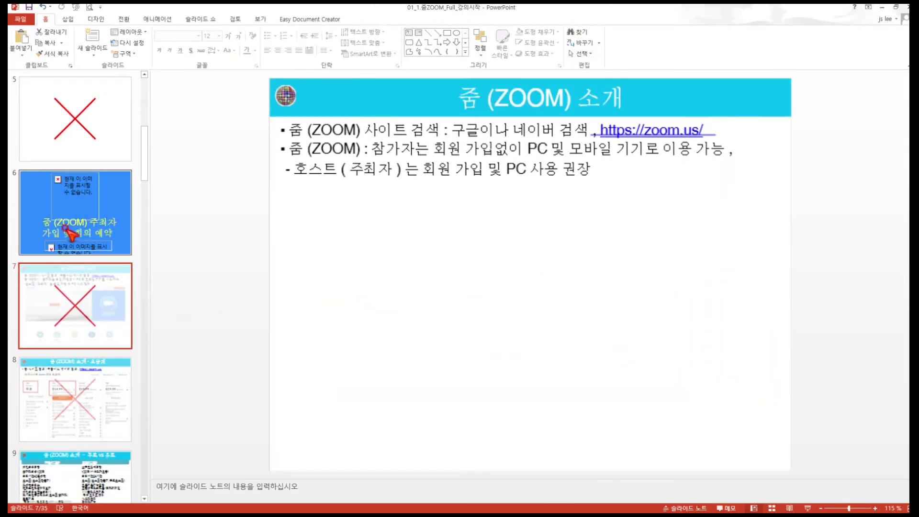
scroll(74, 220, "up", 3)
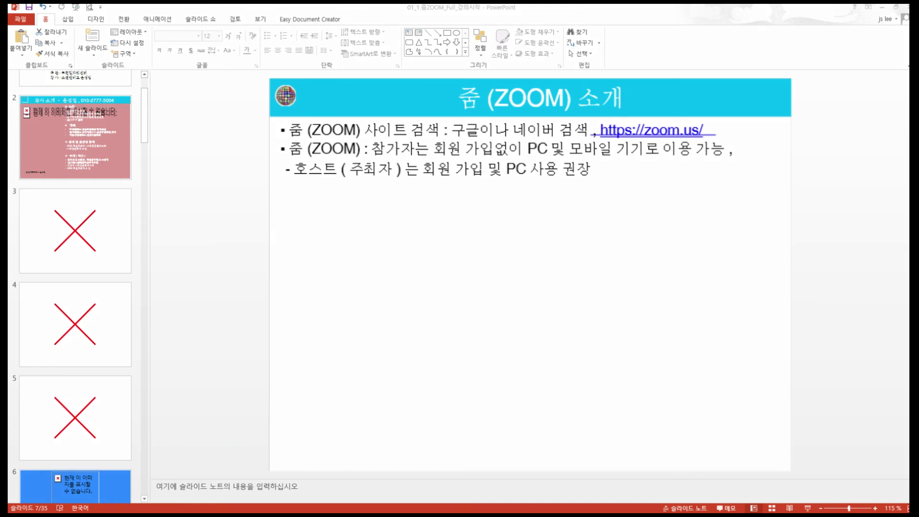
left_click_drag(696, 183, 679, 193)
mouse_move(589, 221)
left_mouse_down()
mouse_move(373, 76)
mouse_move(775, 126)
mouse_move(516, 189)
left_mouse_up()
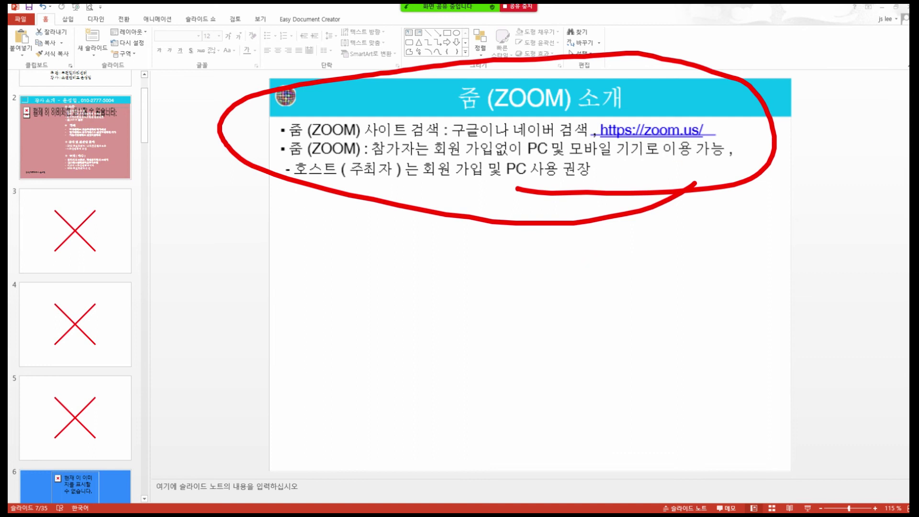
key("ctrl+z")
Examine the microphone, speaker, camera and participant invite options in the floating meeting controls during the screen share.
mouse_move(444, 7)
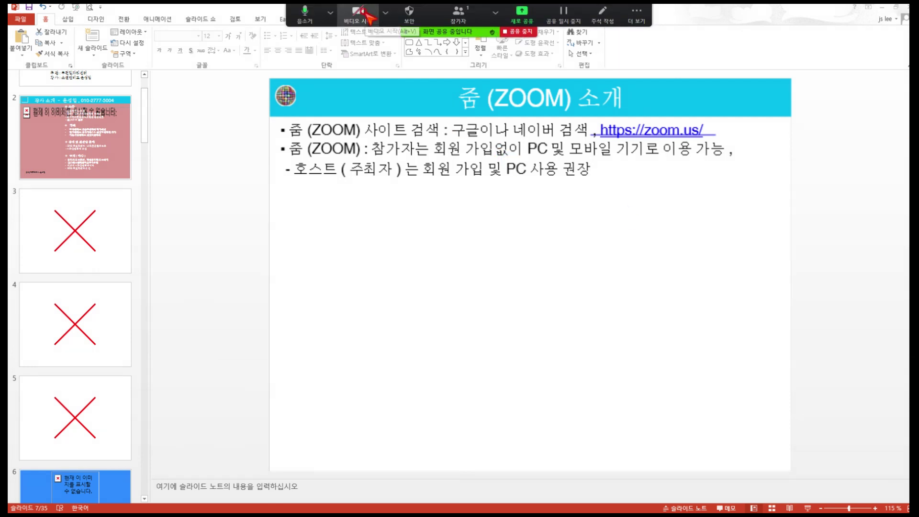
left_click(495, 12)
left_click(434, 19)
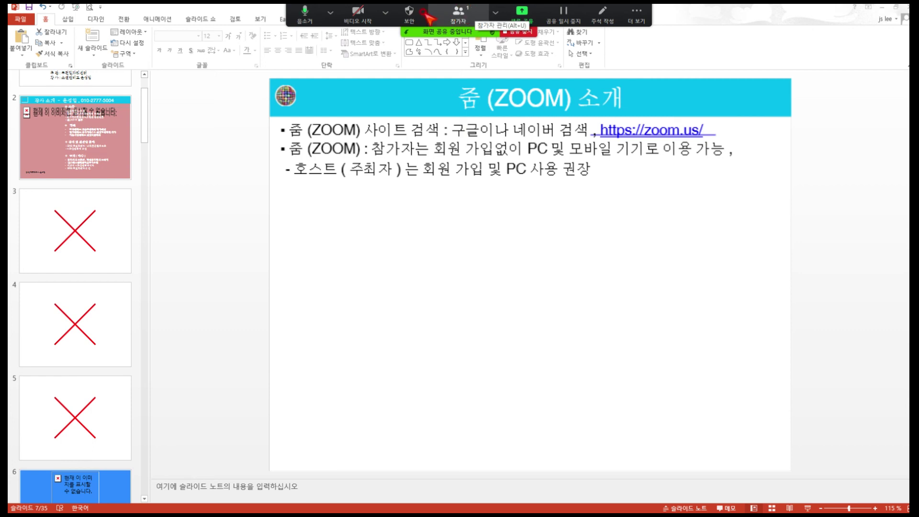
left_click(333, 13)
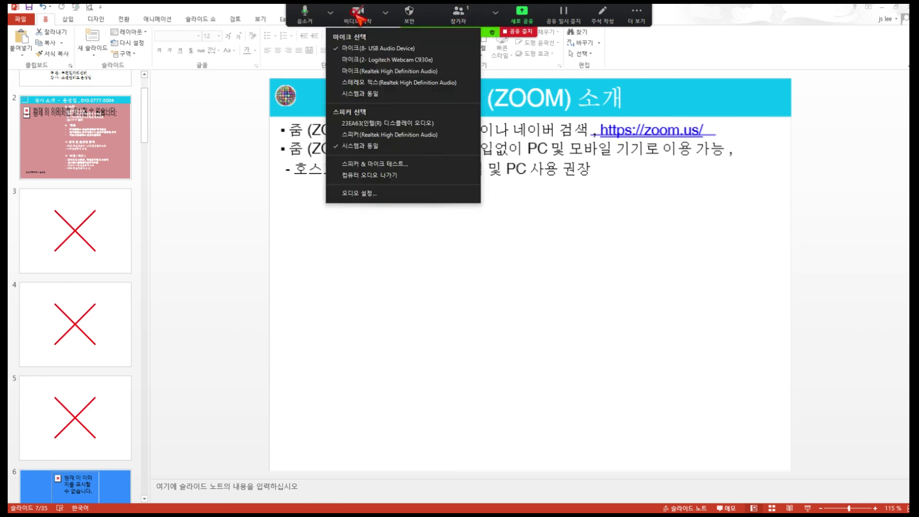
left_click(384, 13)
left_click(383, 14)
left_click(384, 15)
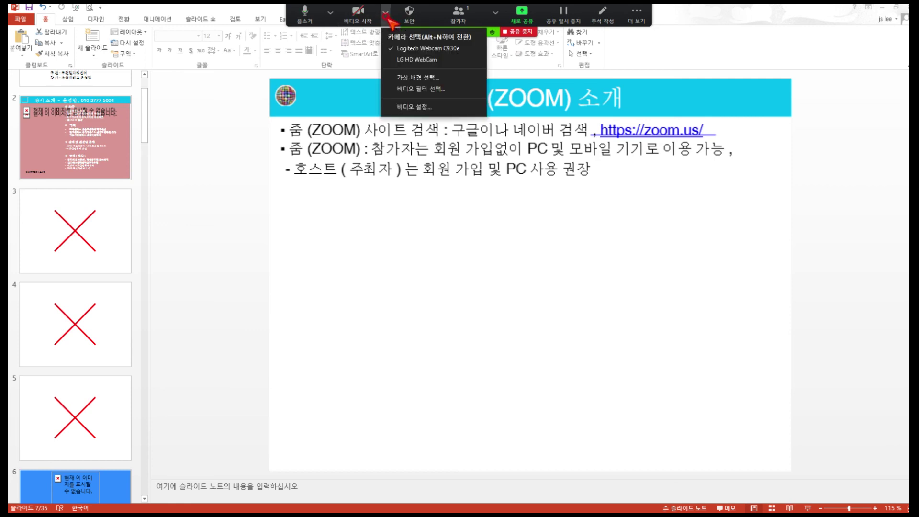
left_click(474, 14)
left_click(495, 13)
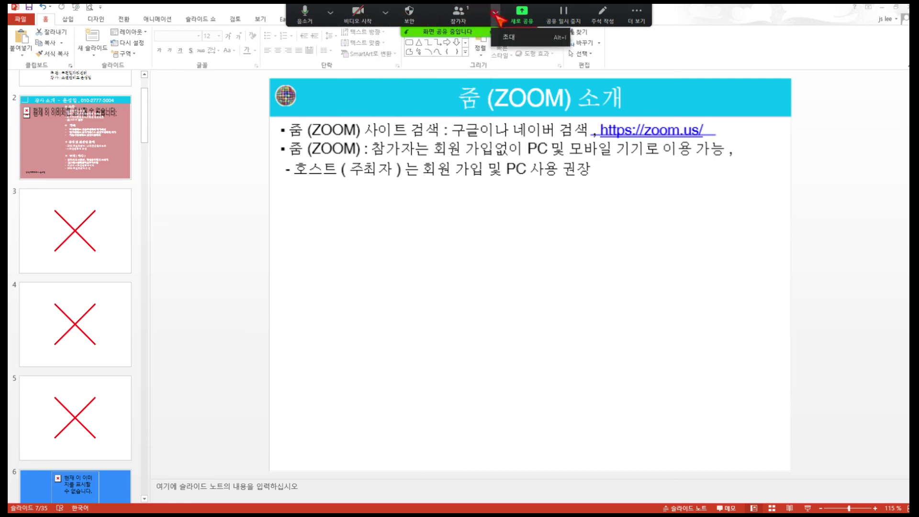
Show the participants list over the shared slides, move it beside the slide text and minimize it.
left_click(461, 20)
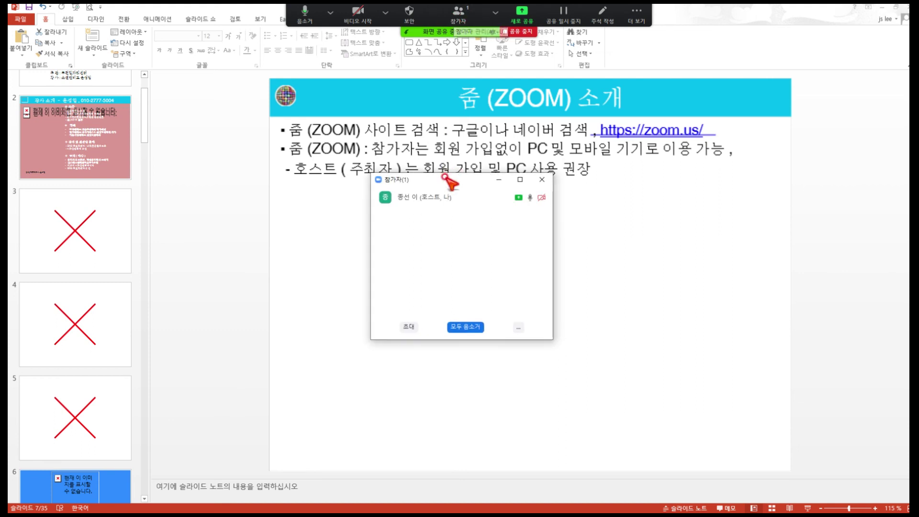
left_click_drag(441, 180, 761, 74)
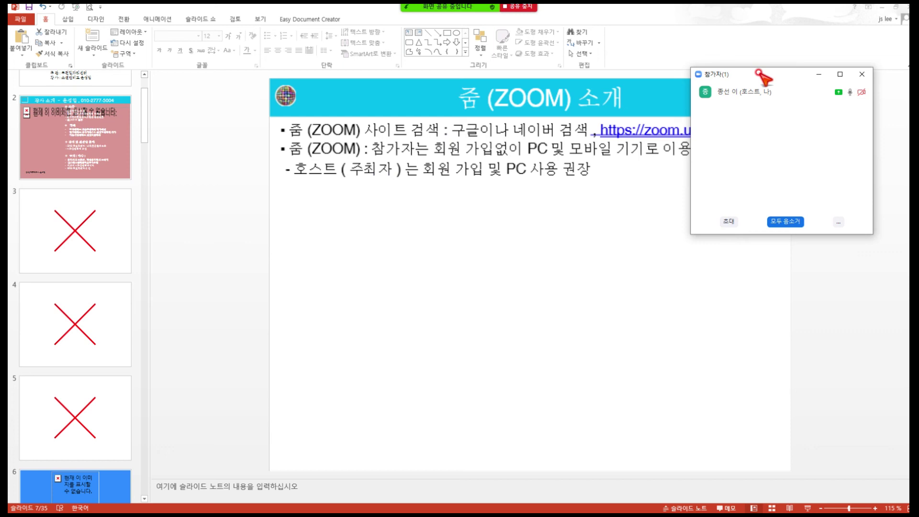
left_click_drag(763, 76, 771, 134)
left_click(824, 131)
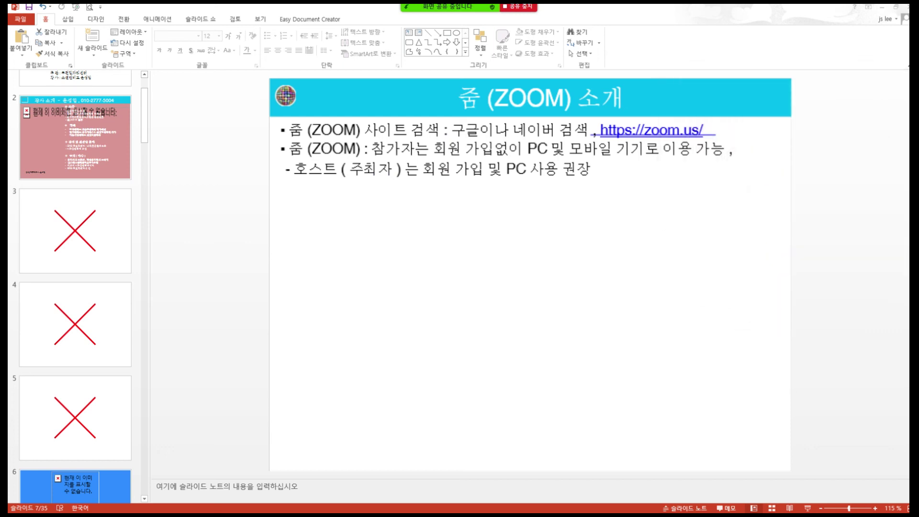
View the meeting chat over the shared slides and dismiss it.
mouse_move(474, 7)
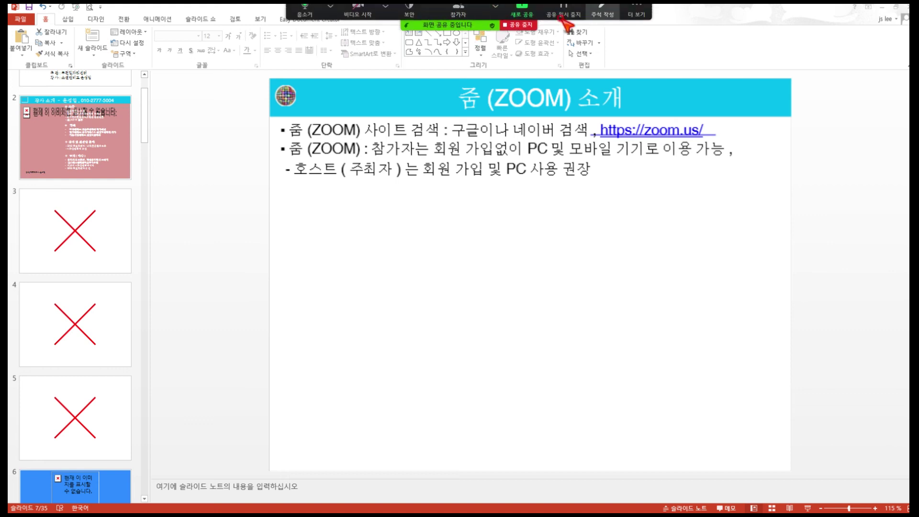
left_click(636, 14)
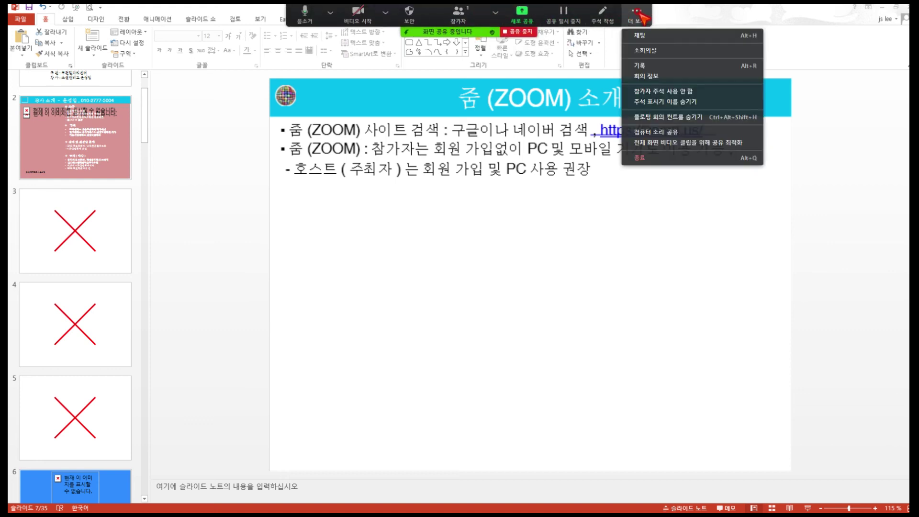
left_click(651, 37)
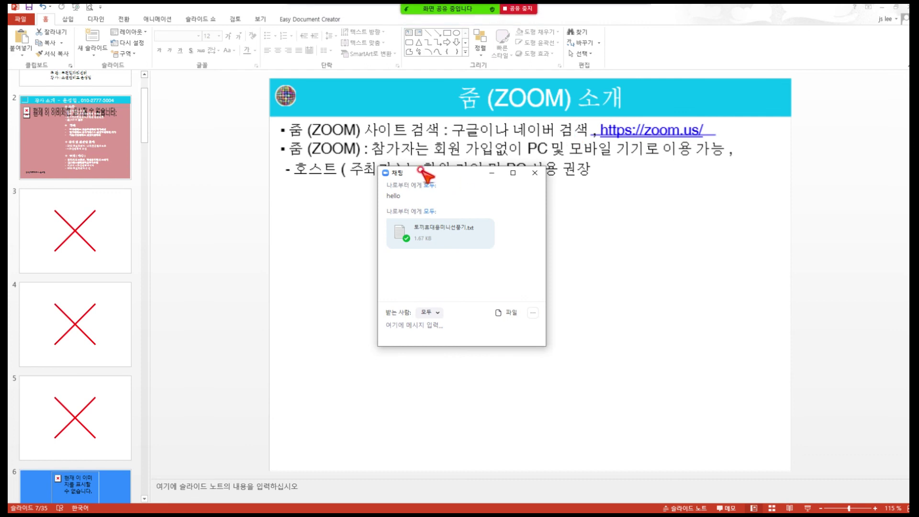
left_click_drag(397, 161, 535, 302)
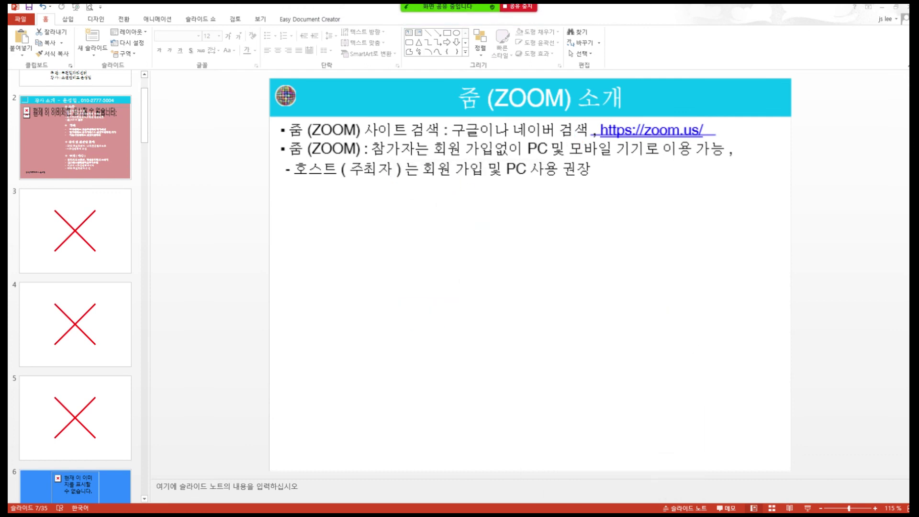
Turn on annotation for the shared screen, try the mouse mode (마우스) and activate the text tool (텍스트).
mouse_move(519, 17)
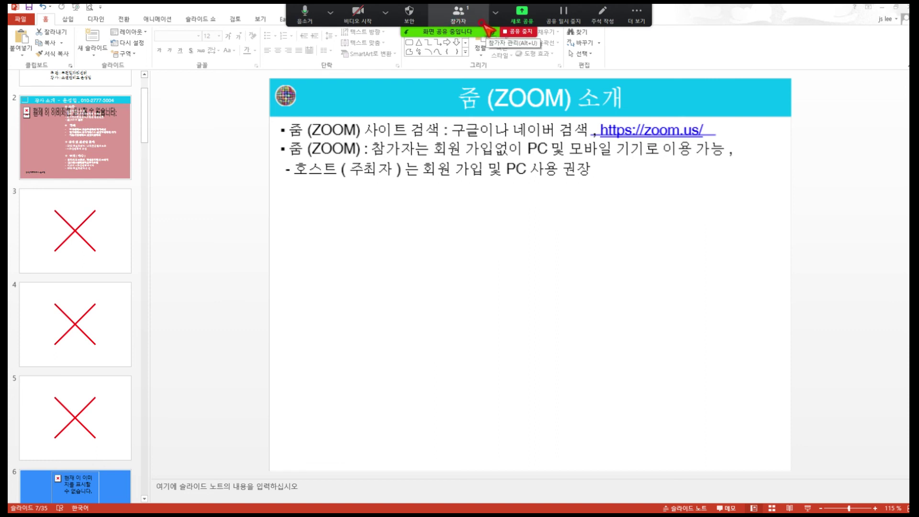
left_click(599, 14)
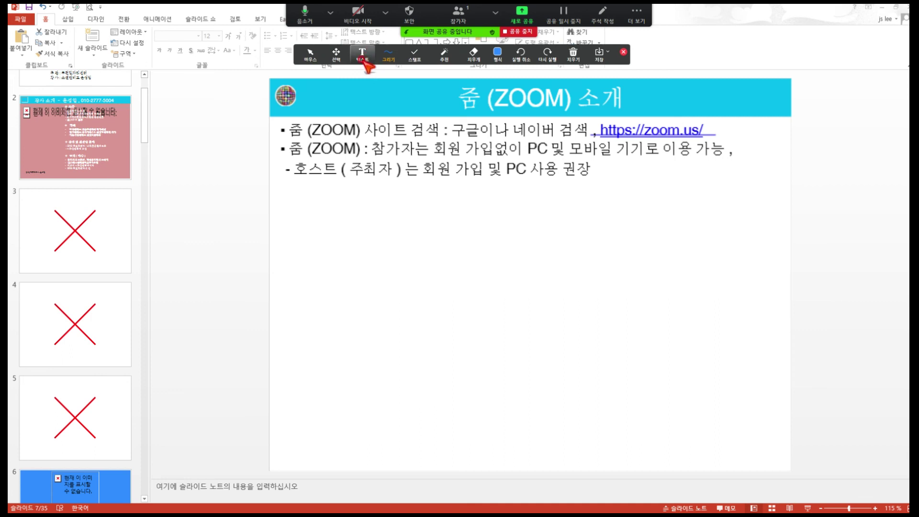
left_click(392, 56)
left_click(310, 53)
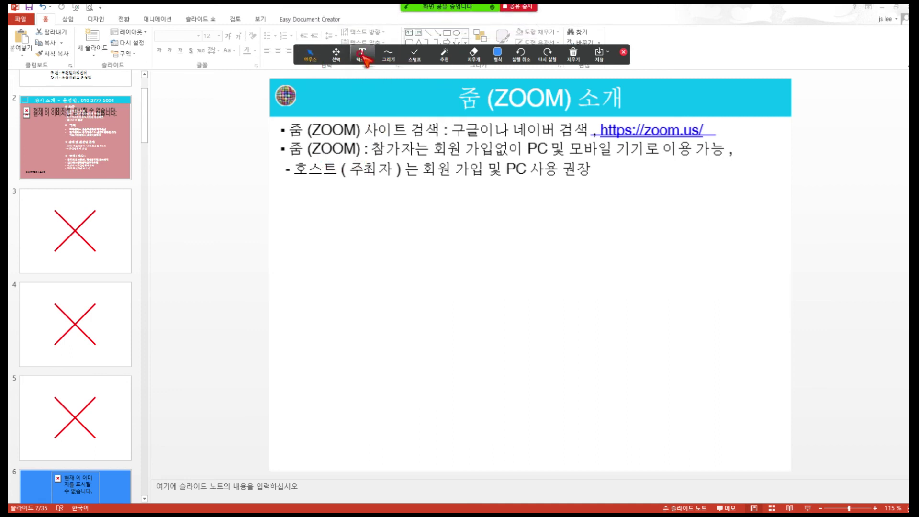
left_click(362, 55)
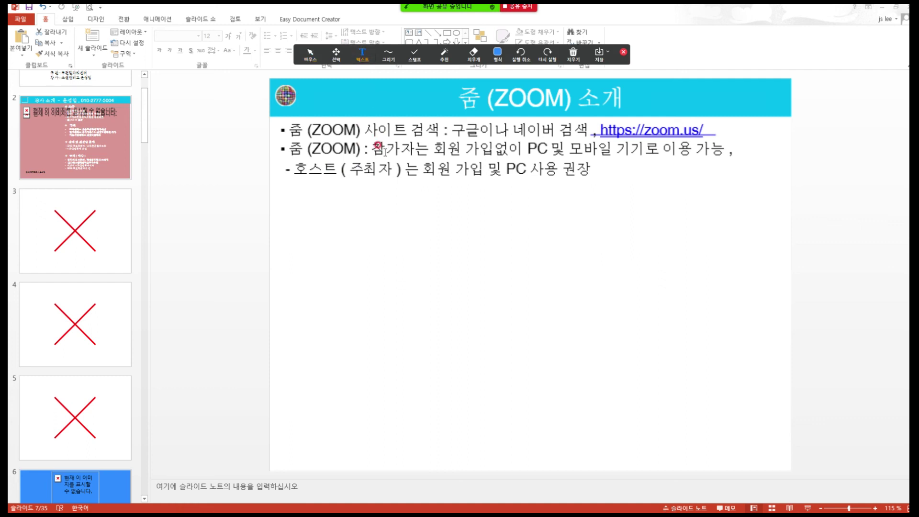
Draw a short vertical blue line with the annotation drawing tool just below the slide's text.
left_click(388, 55)
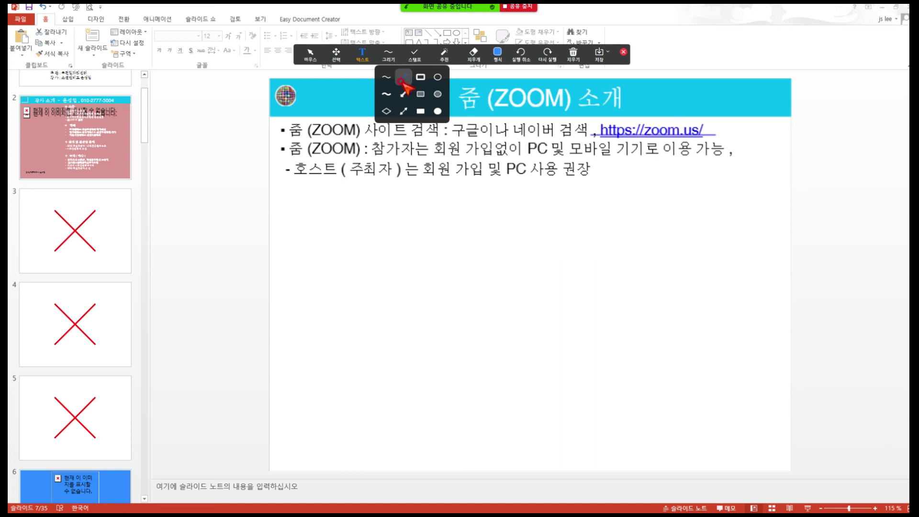
left_click(386, 94)
left_click_drag(448, 213, 448, 182)
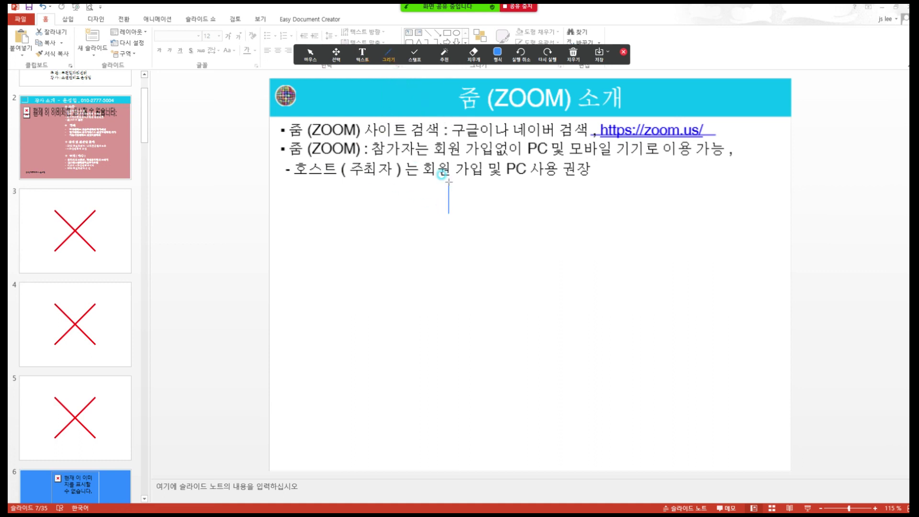
Check the annotation stamps and draw large translucent blue freehand strokes over the slide text.
left_click(388, 55)
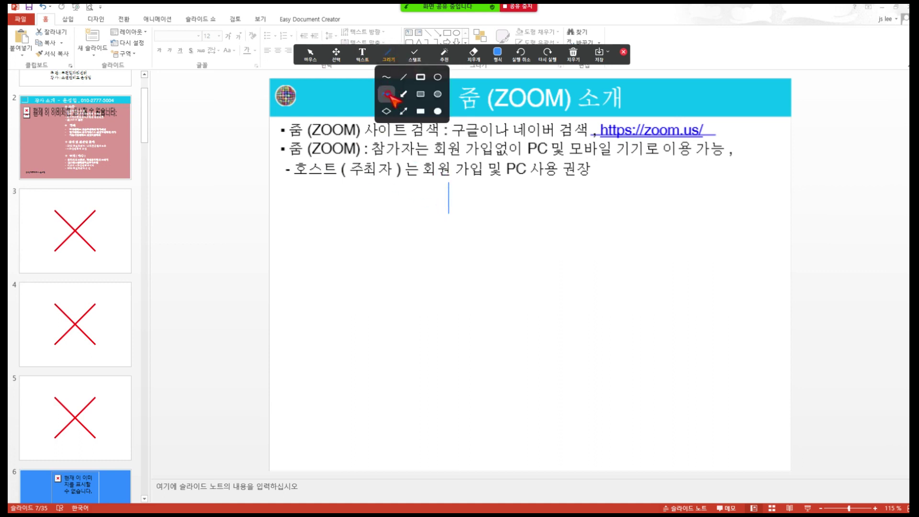
left_click(413, 59)
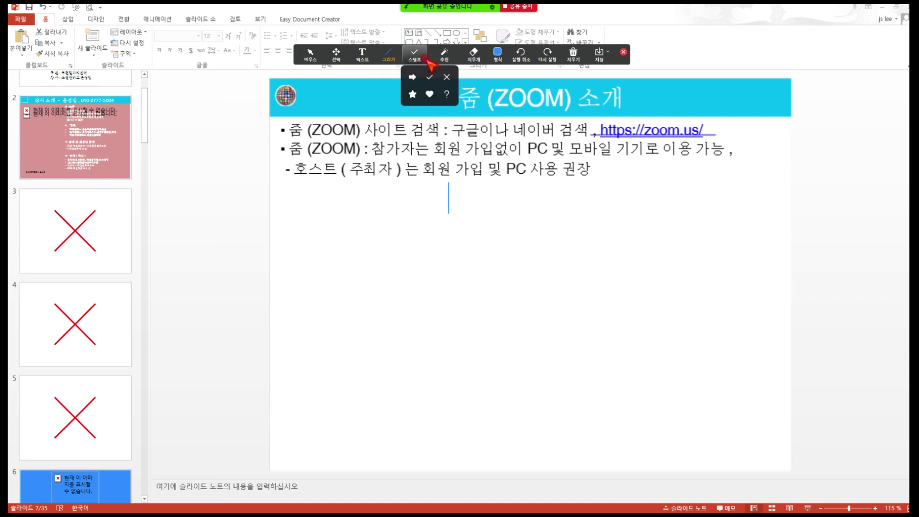
left_click(416, 56)
left_click(388, 55)
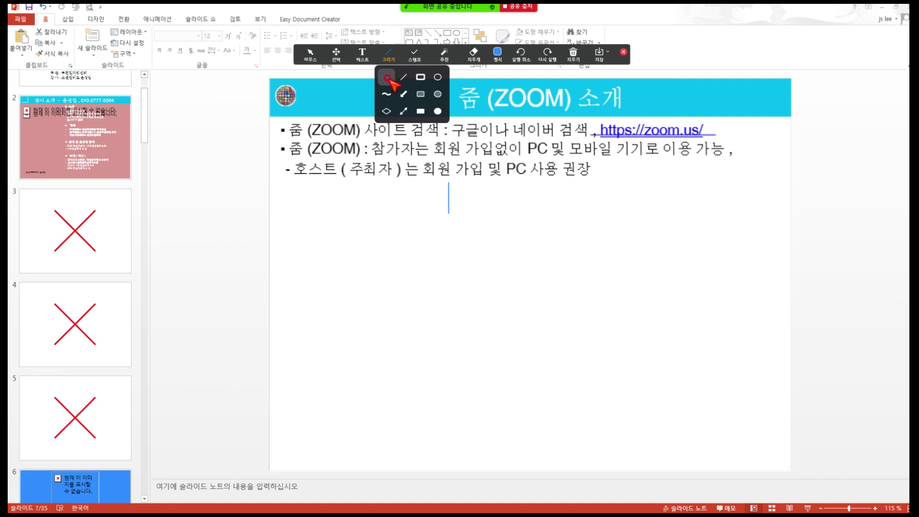
left_click(383, 99)
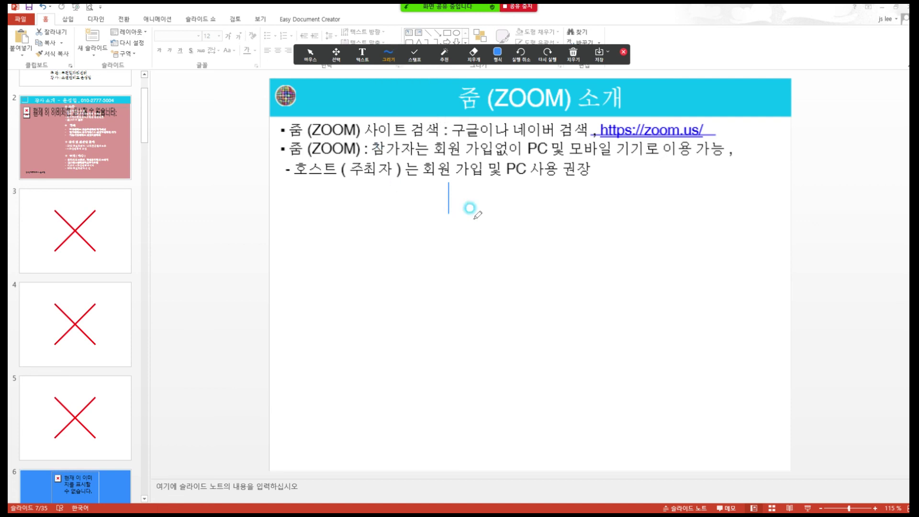
mouse_move(520, 247)
left_mouse_down()
mouse_move(568, 275)
mouse_move(570, 287)
left_mouse_up()
left_click_drag(333, 295, 431, 259)
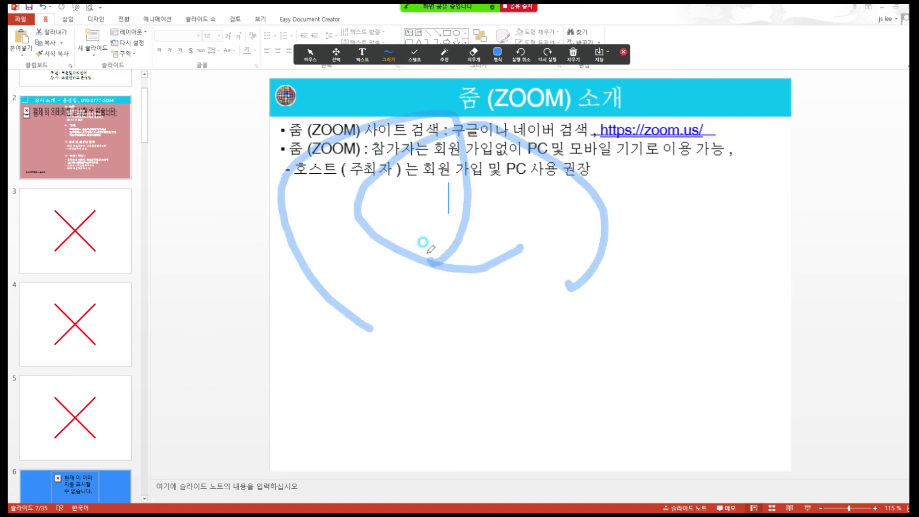
Set the annotation colour to red and draw a large translucent freehand loop over the slide text.
left_click(388, 55)
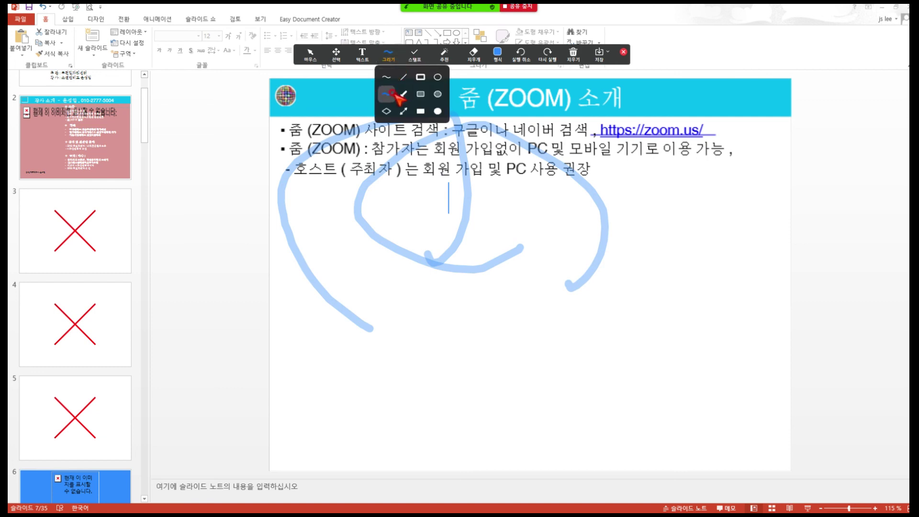
left_click(497, 53)
left_click(513, 84)
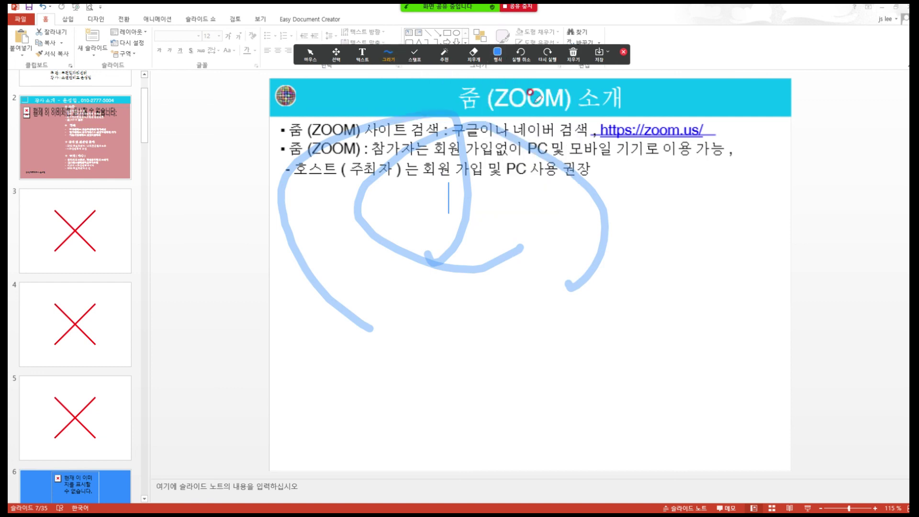
left_click(510, 55)
left_click(514, 84)
mouse_move(625, 332)
left_mouse_down()
mouse_move(596, 83)
mouse_move(589, 302)
left_mouse_up()
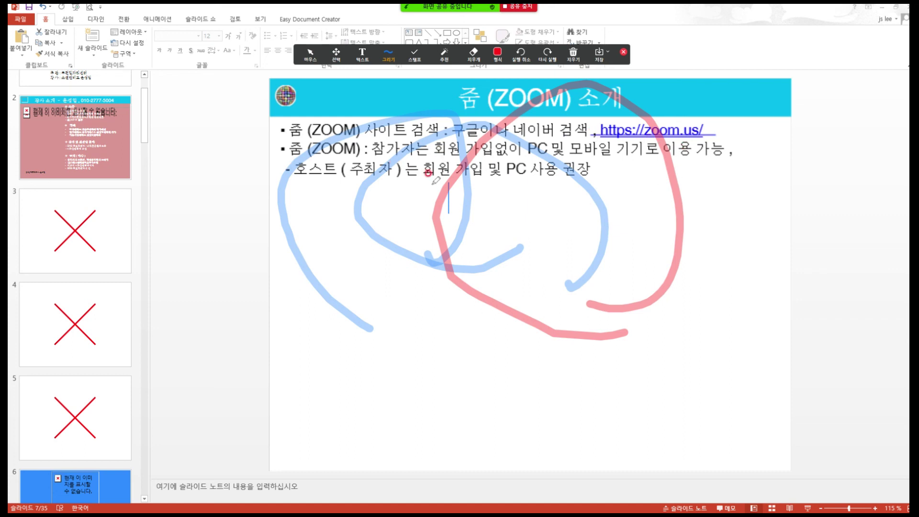
Clear all annotation drawings from the shared slide.
left_click(569, 55)
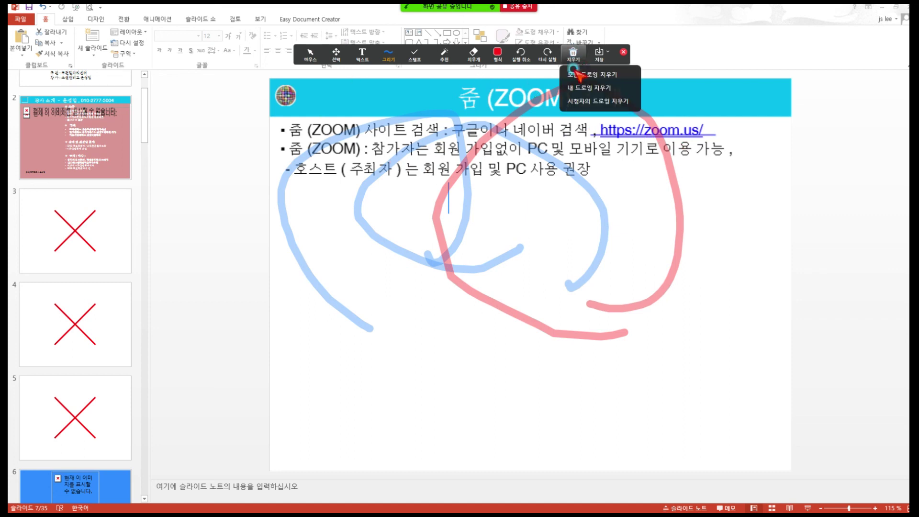
left_click(608, 75)
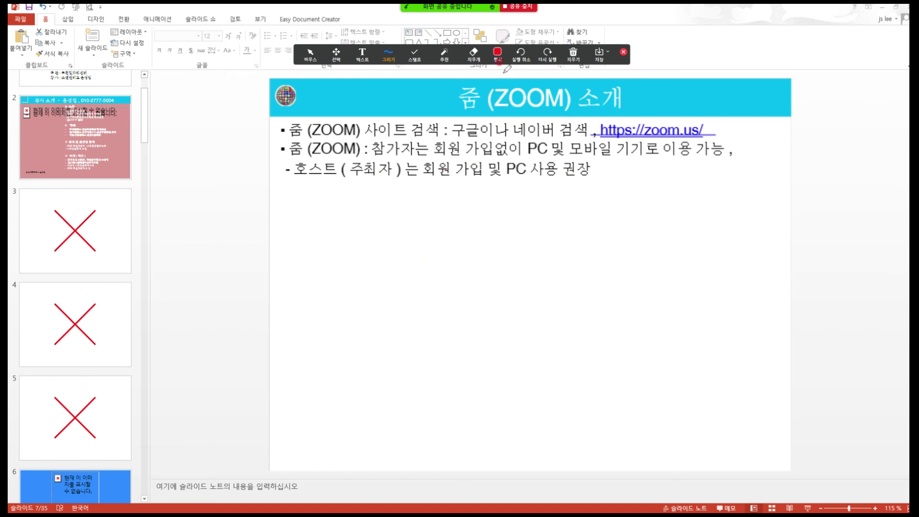
Check the additional meeting options available during screen sharing and stop sharing the PowerPoint window.
left_click(521, 54)
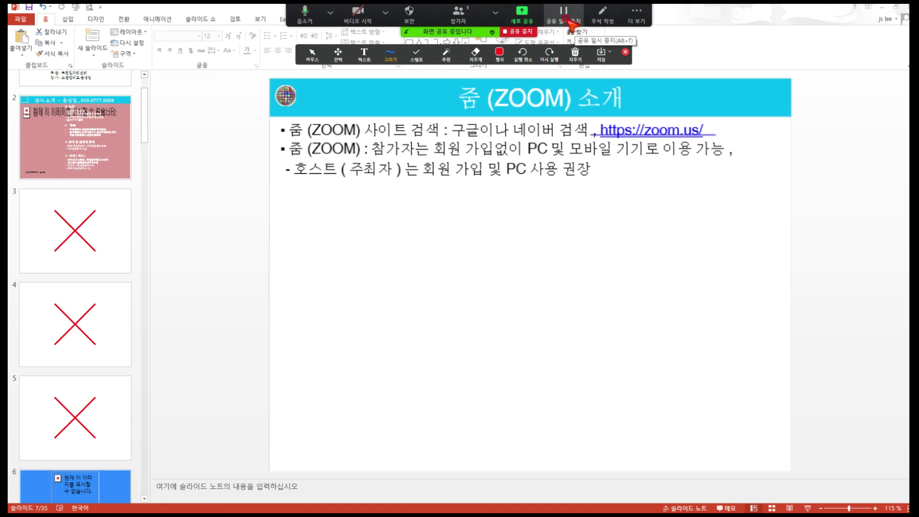
left_click(636, 17)
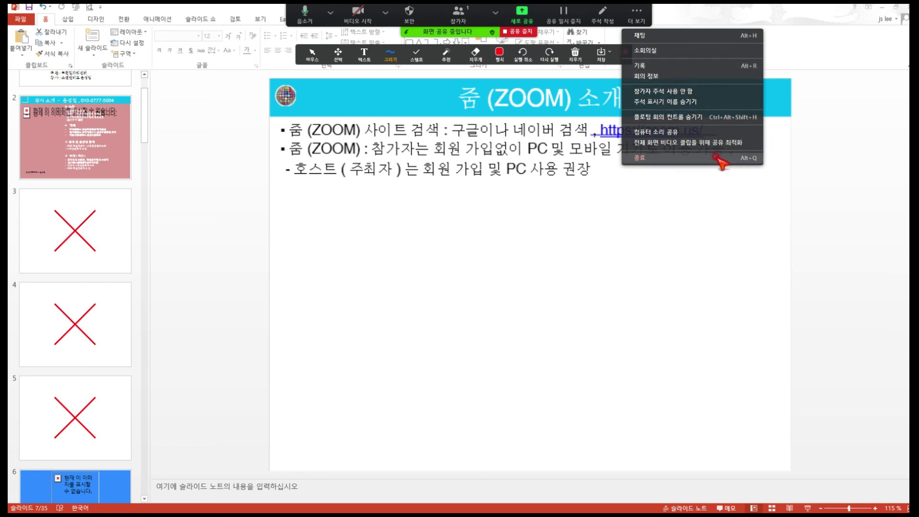
left_click(647, 158)
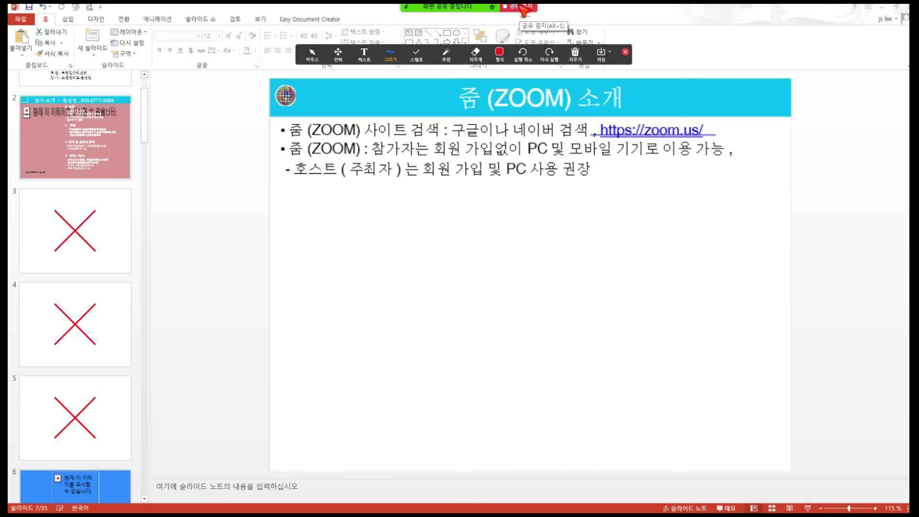
key("alt+s")
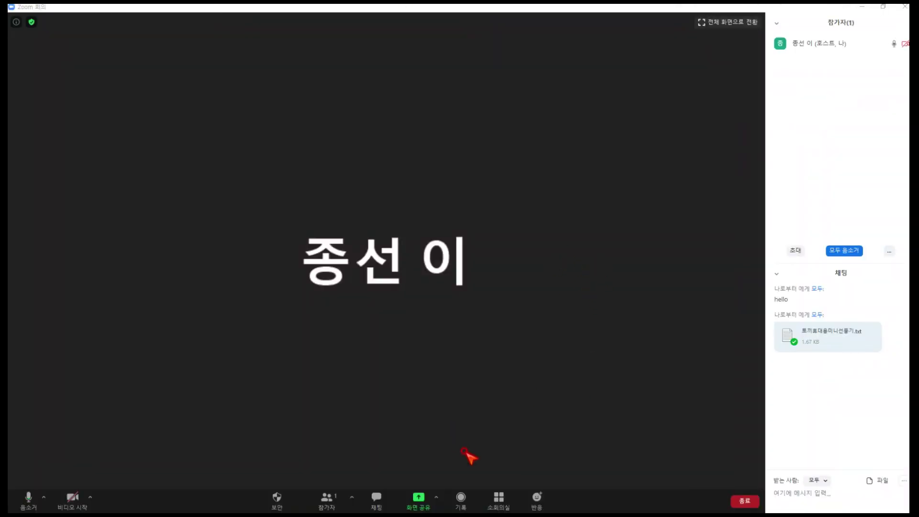
Start recording the meeting and stop the recording again.
left_click(461, 502)
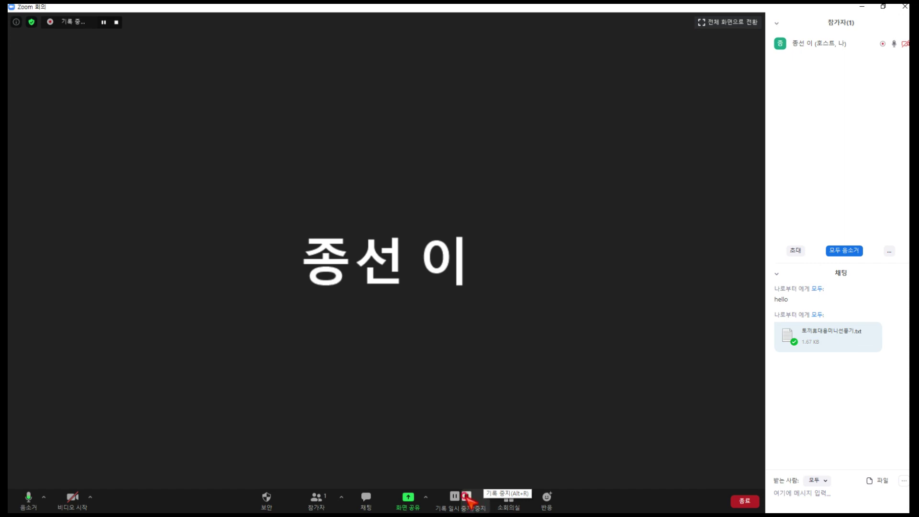
left_click(466, 497)
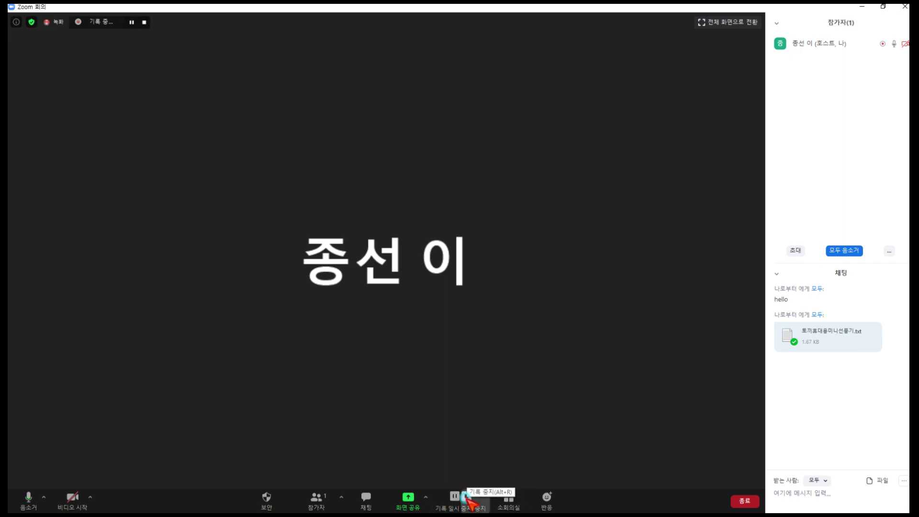
Create three breakout rooms with automatic participant assignment.
left_click(498, 500)
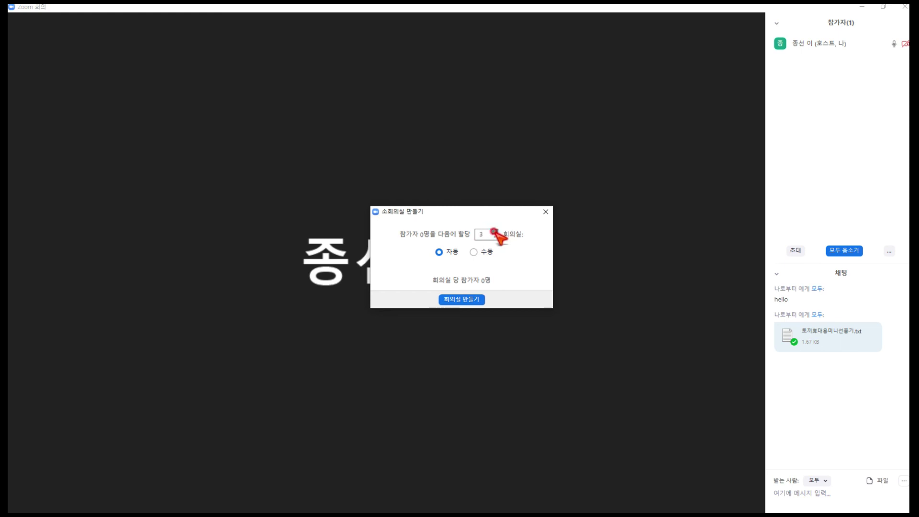
left_click(463, 302)
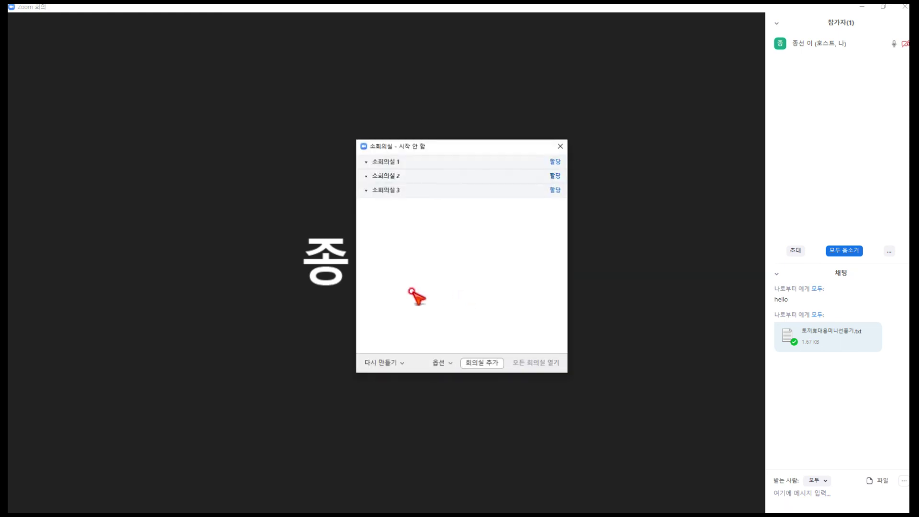
mouse_move(382, 191)
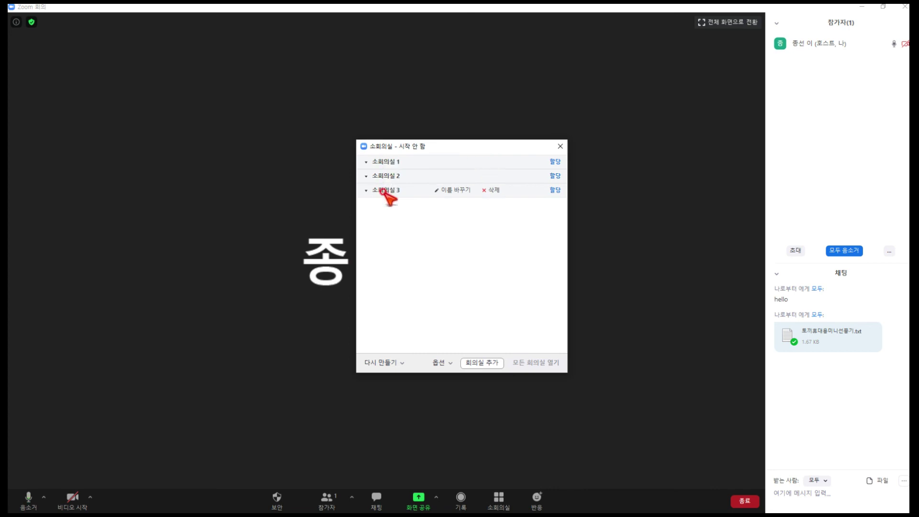
Rename the first breakout room to 연습 and close the breakout rooms window.
mouse_move(401, 165)
left_click(452, 163)
type("du")
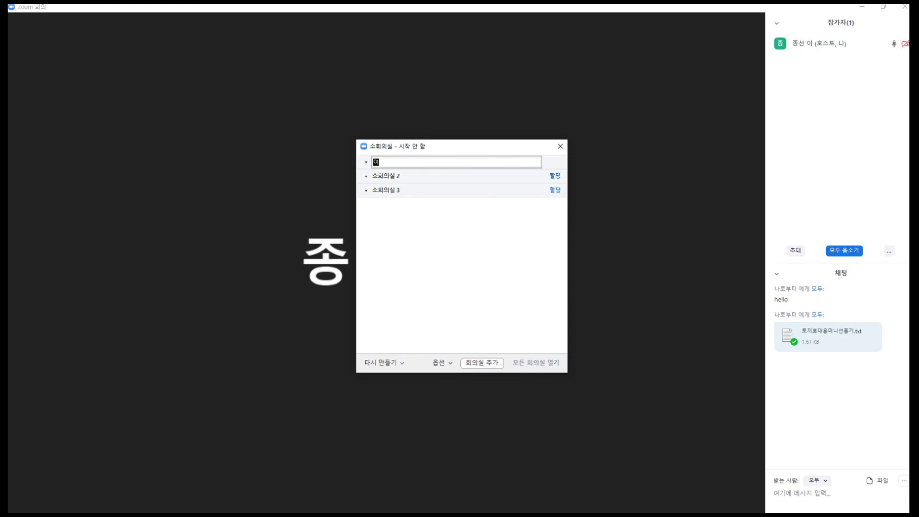
key("Return")
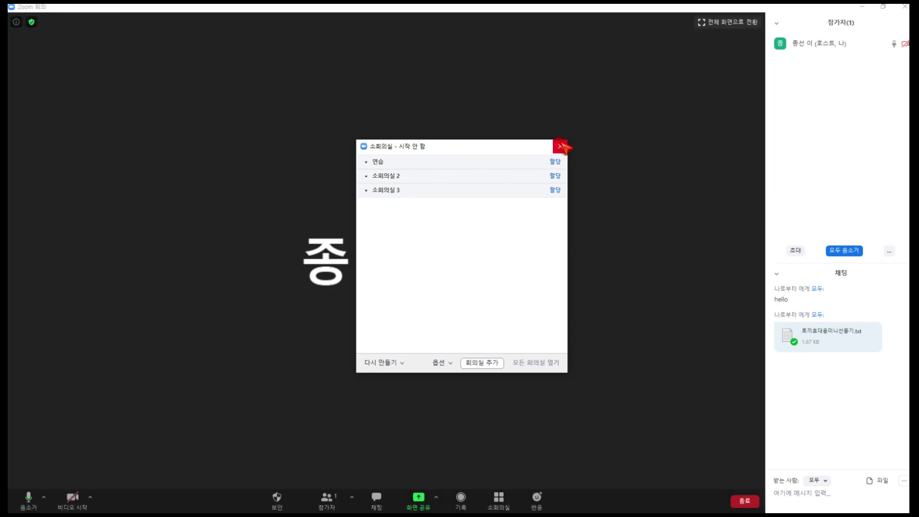
left_click(560, 147)
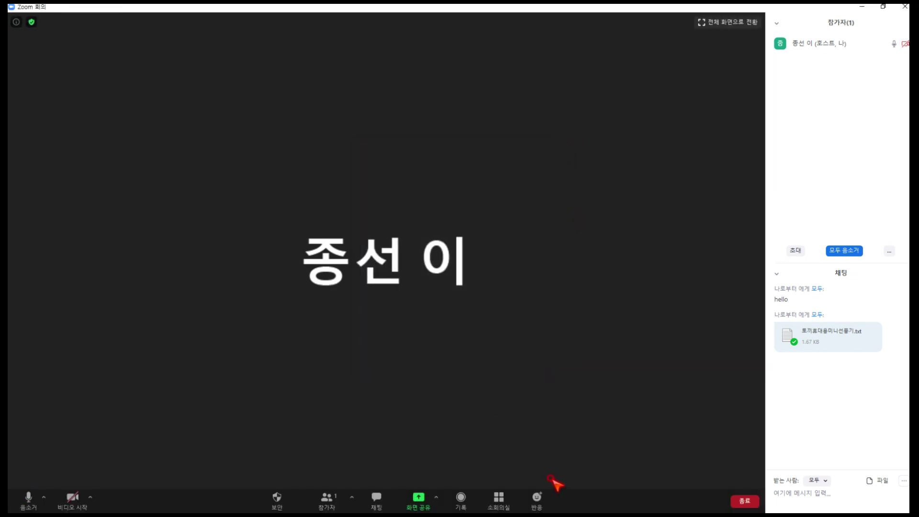
Examine the emoji reactions available in the meeting and dismiss them without sending one.
left_click(542, 506)
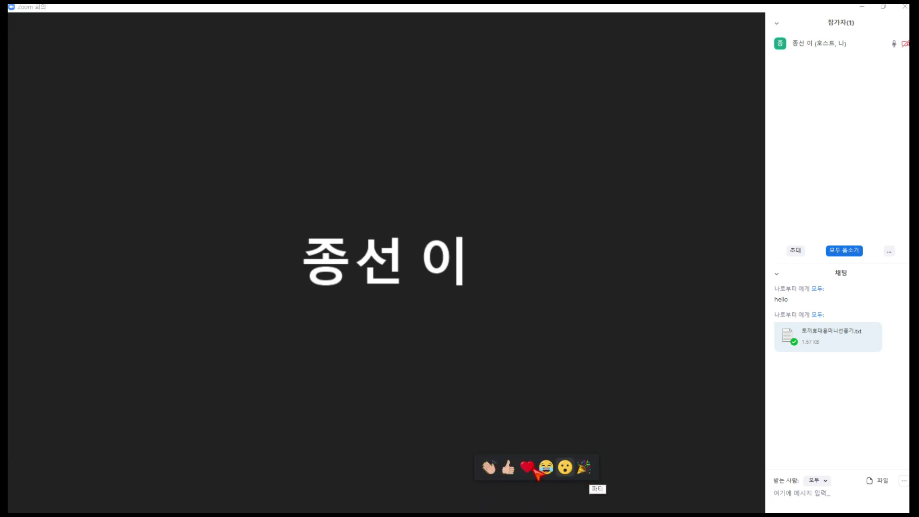
left_click(588, 500)
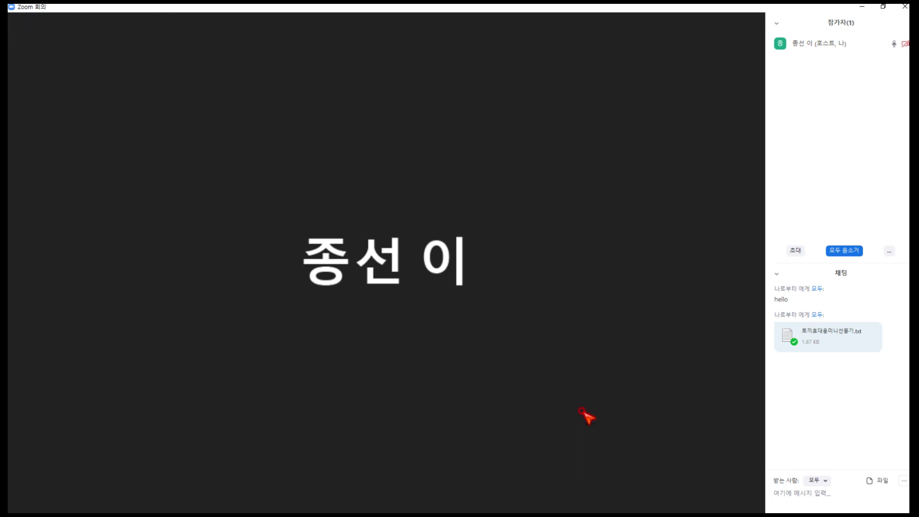
mouse_move(584, 458)
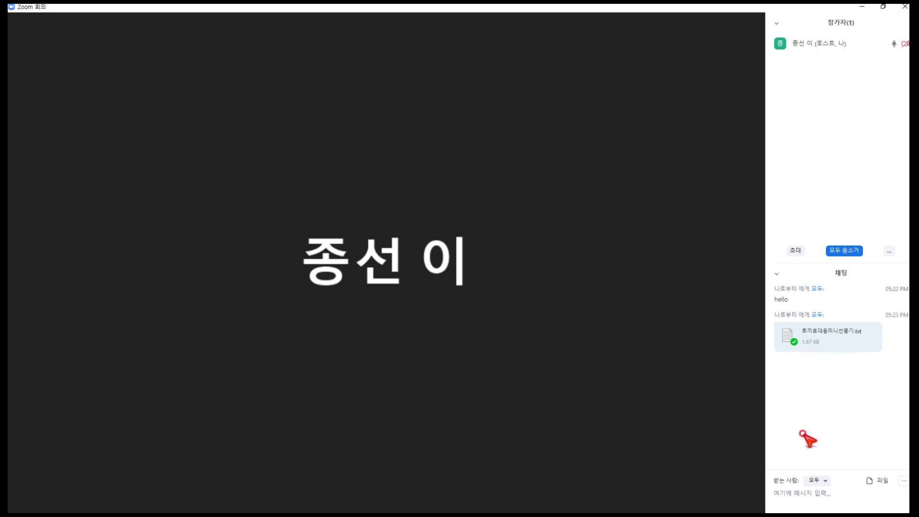
left_click(784, 492)
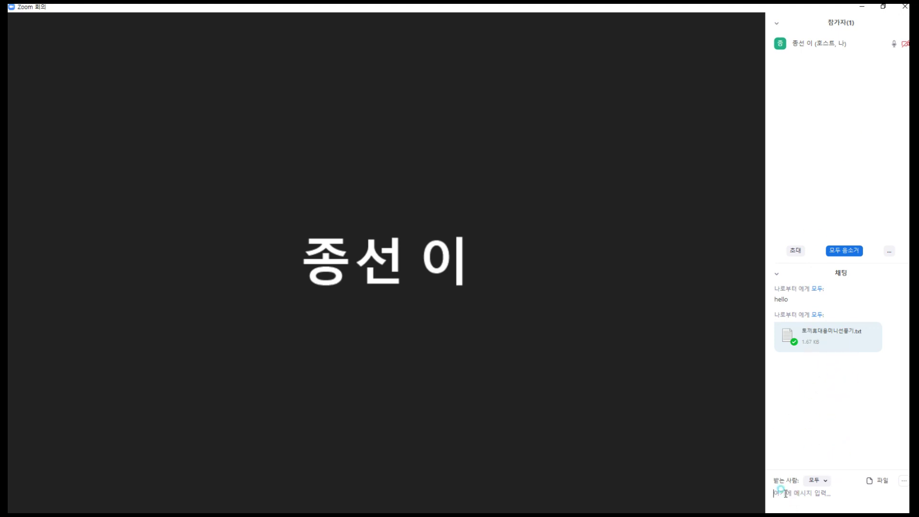
mouse_move(765, 438)
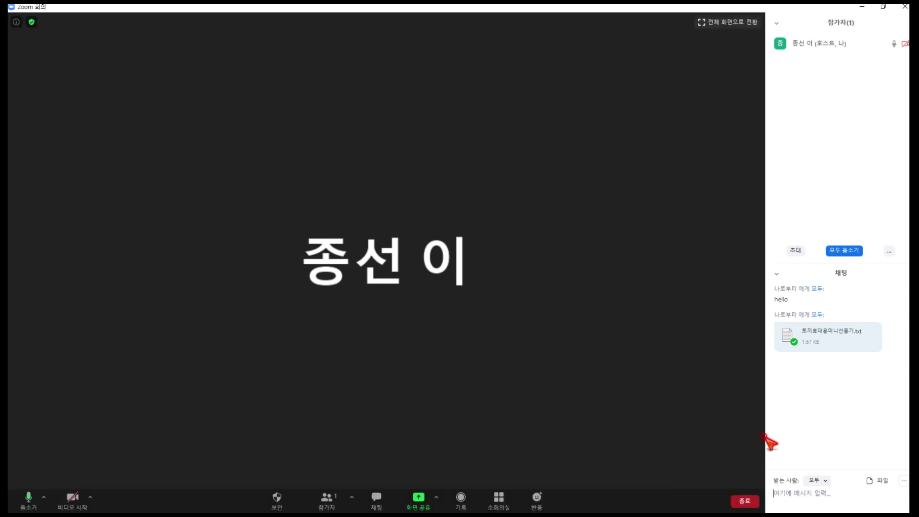
left_click(783, 496)
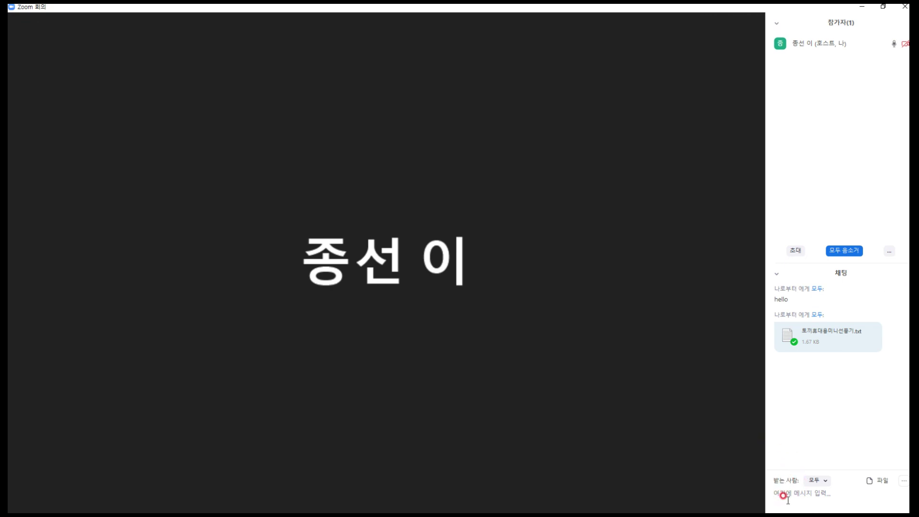
mouse_move(677, 478)
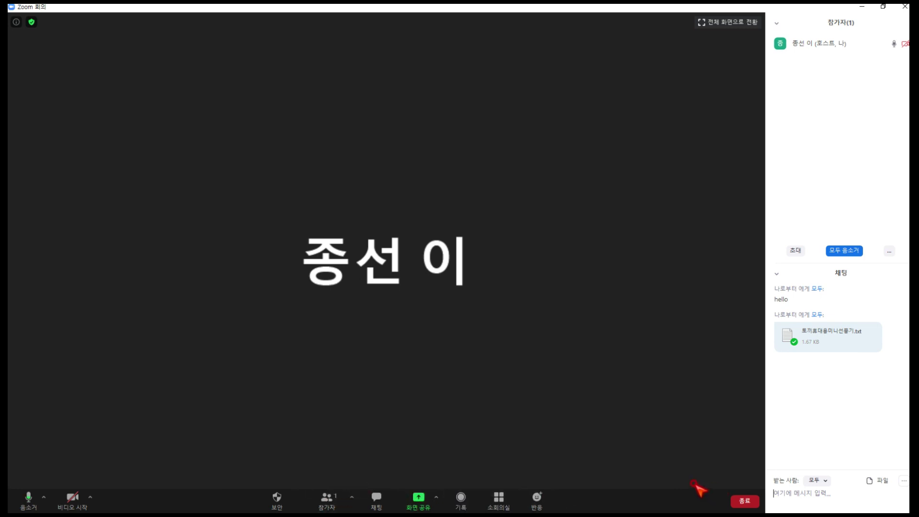
End the meeting for all participants.
left_click(747, 502)
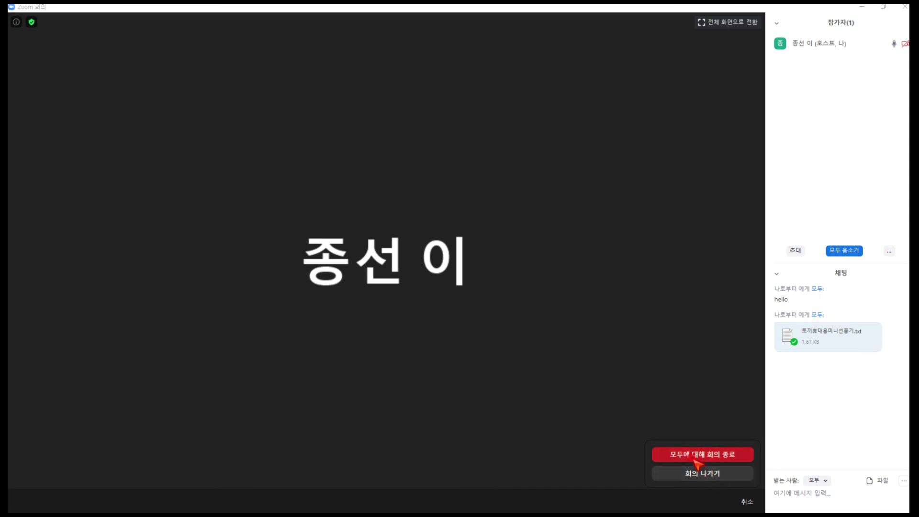
left_click(727, 456)
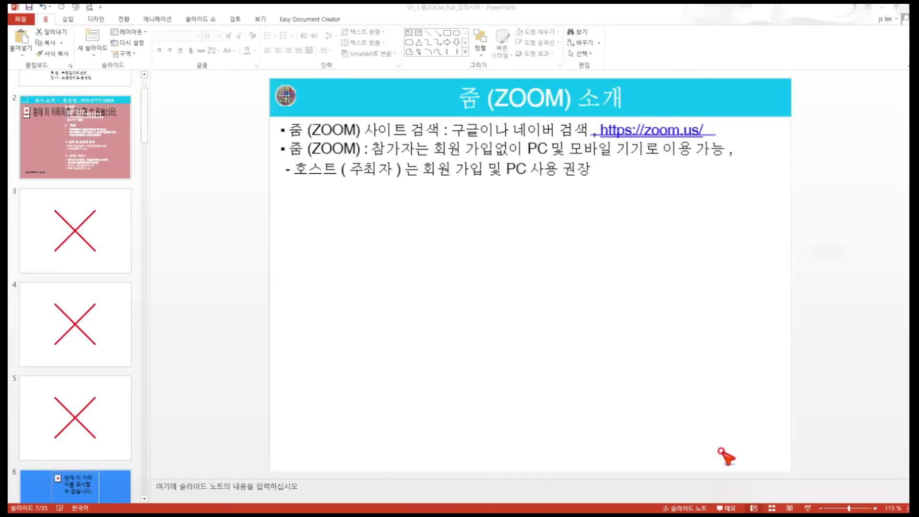
Close the PowerPoint presentation, saving its changes, and return to the Zoom settings page in the browser.
left_click(873, 9)
left_click(902, 6)
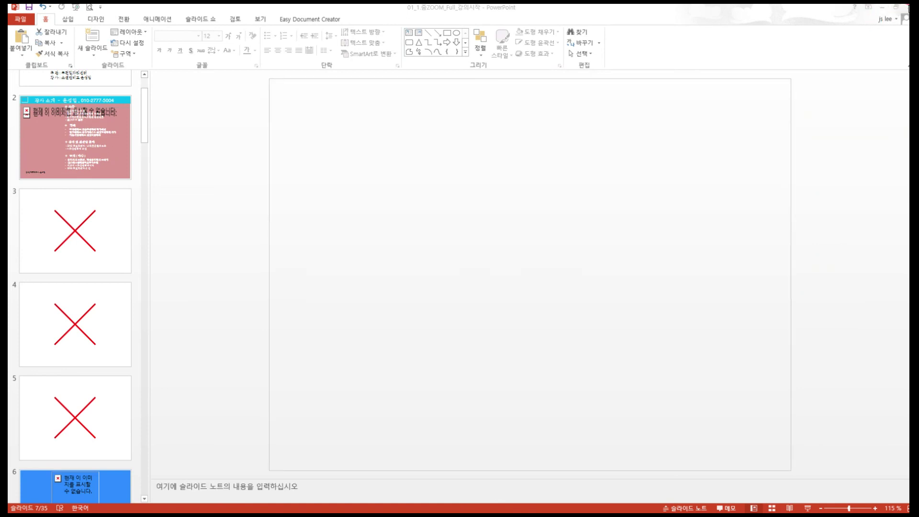
left_click(455, 282)
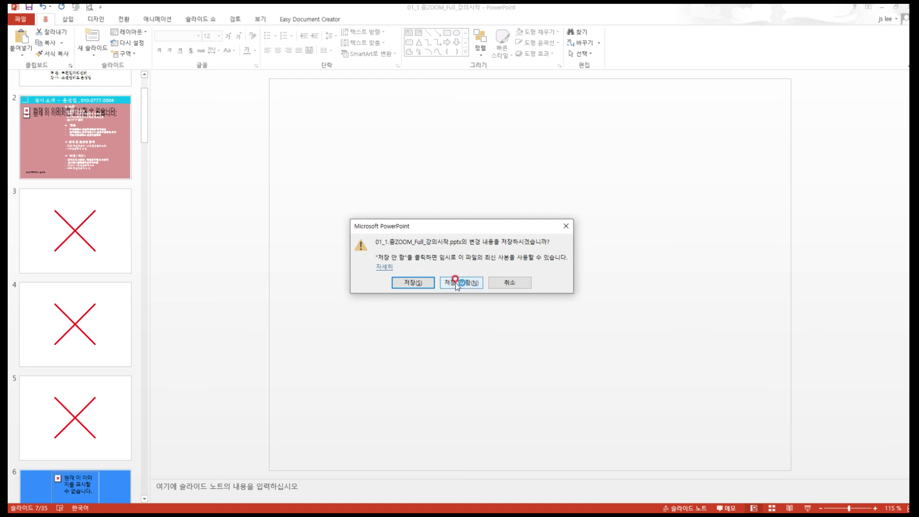
left_click(410, 283)
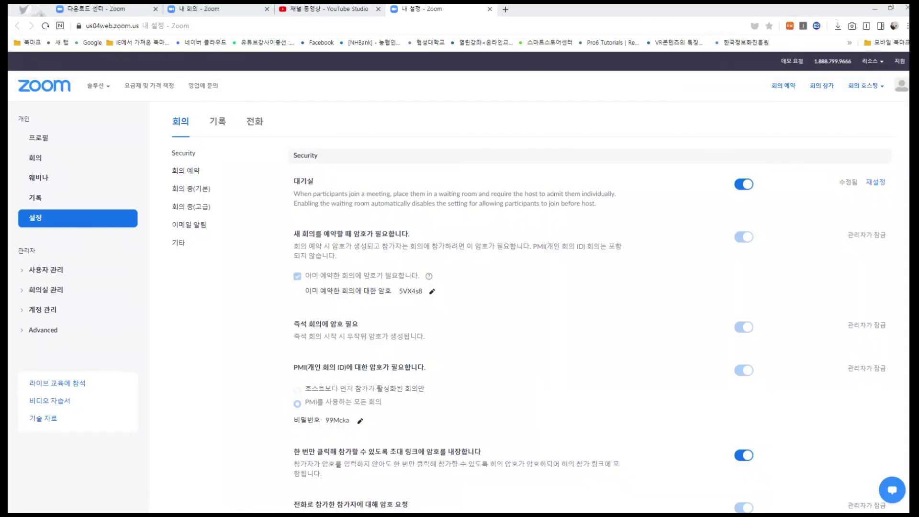
left_click(249, 187)
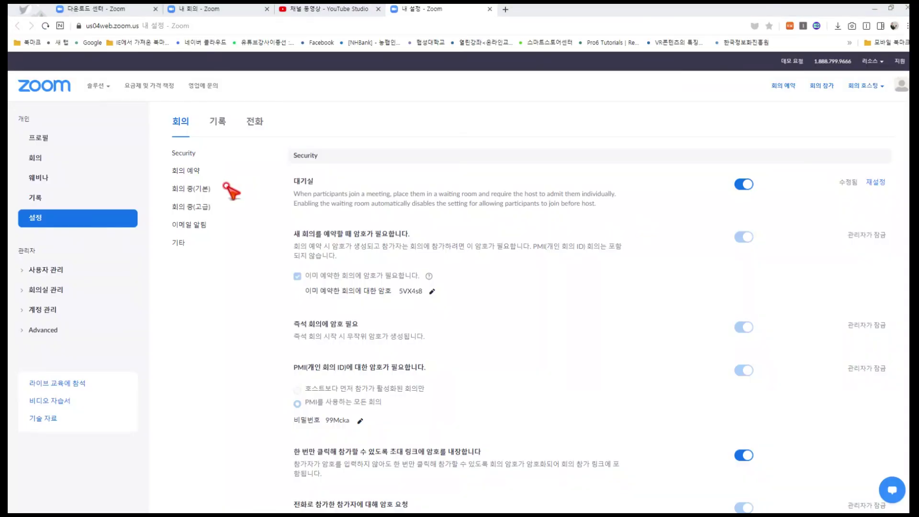